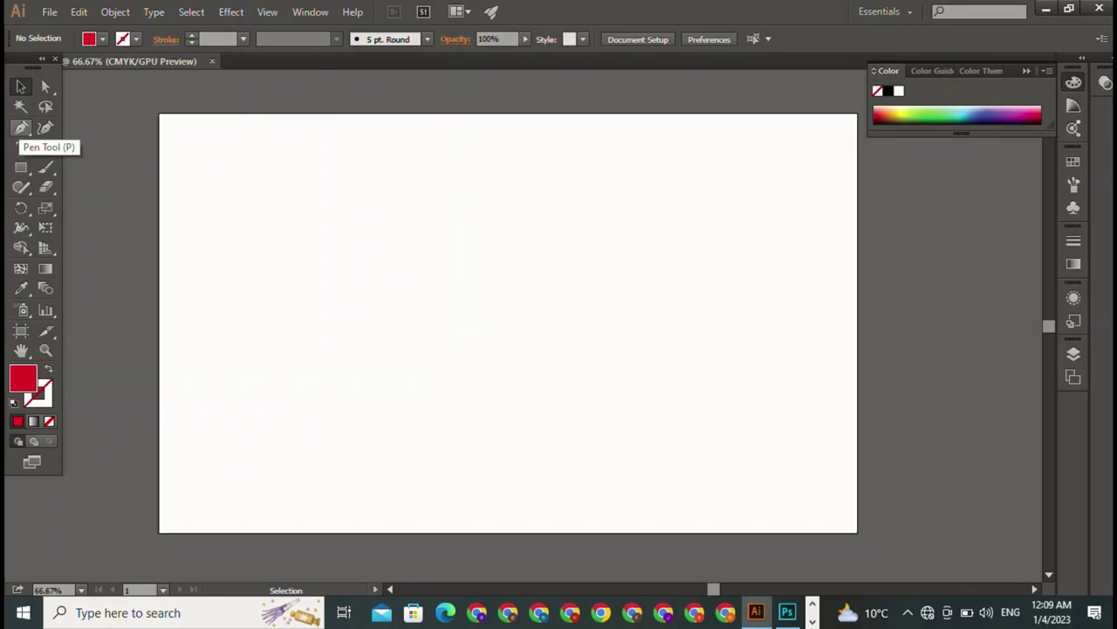
Draw a long thin red bar, about 285 × 42 pt, near the artboard's top left
click(21, 128)
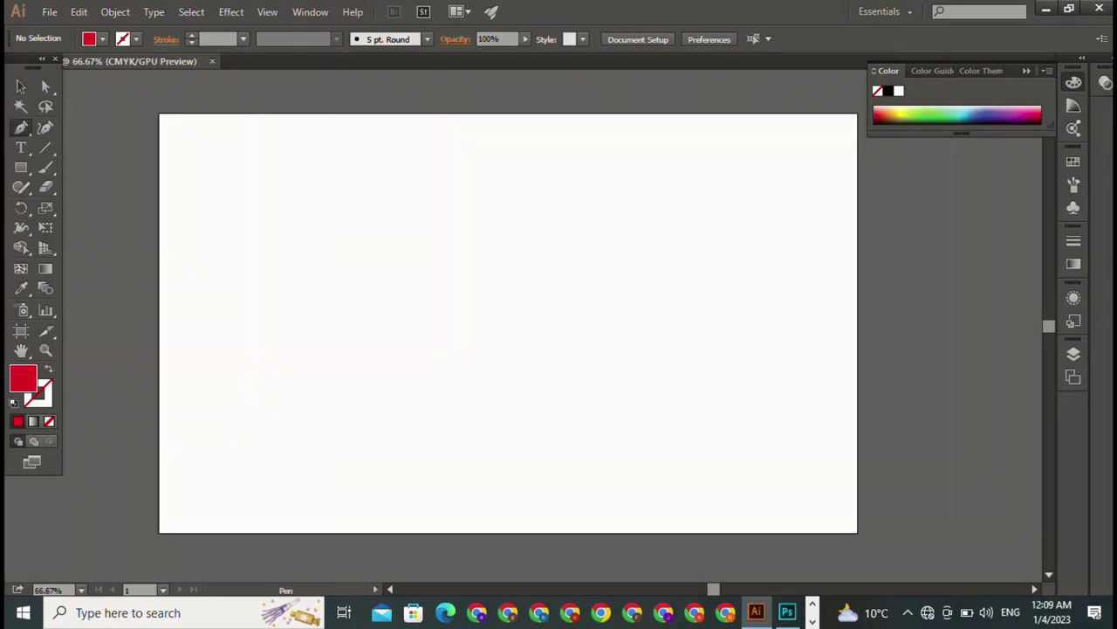
click(21, 166)
mouse_move(304, 161)
mouse_down()
mouse_move(513, 177)
mouse_move(463, 184)
mouse_up()
click(21, 86)
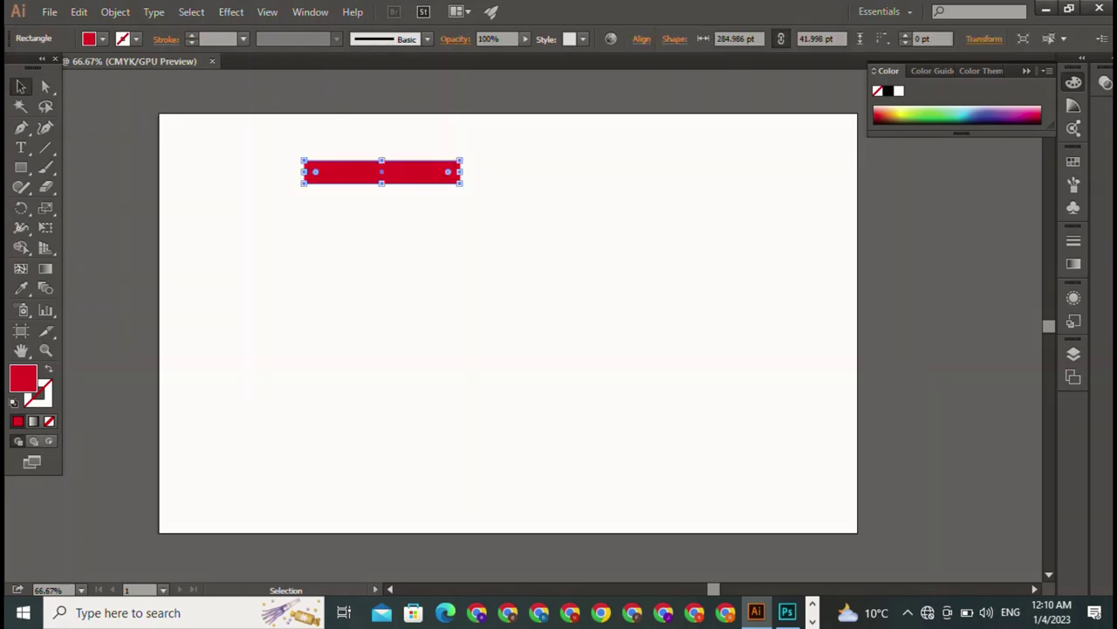
Alt-drag copies of the red bar to stack three bars vertically
drag(381, 172, 388, 336)
key(alt)
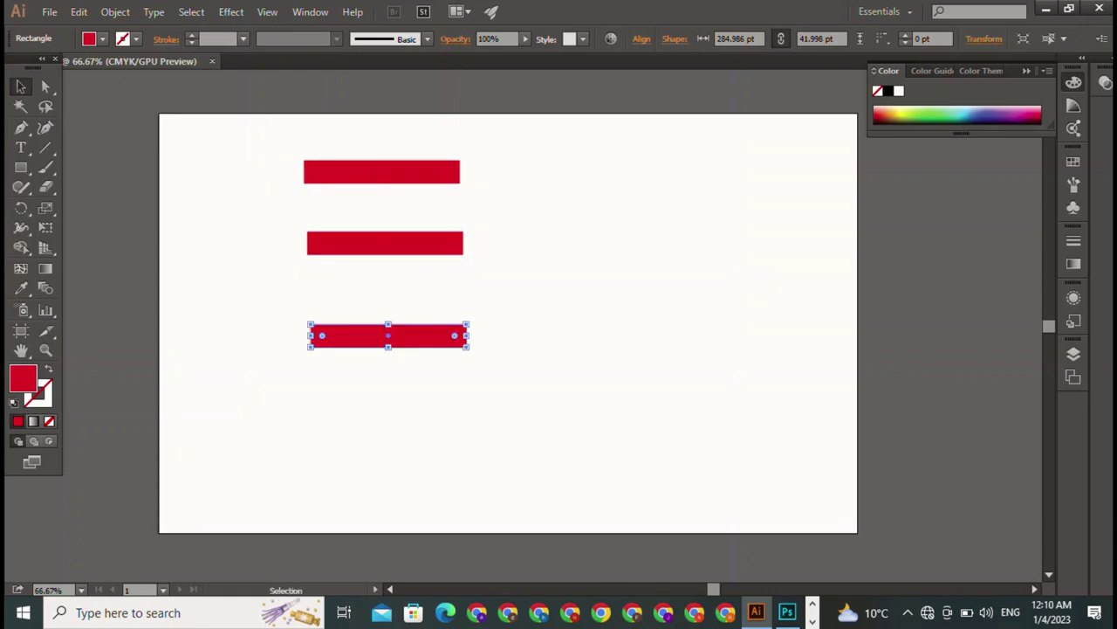
key(ctrl+shift+a)
Centre all three red bars horizontally on each other
key(ctrl+a)
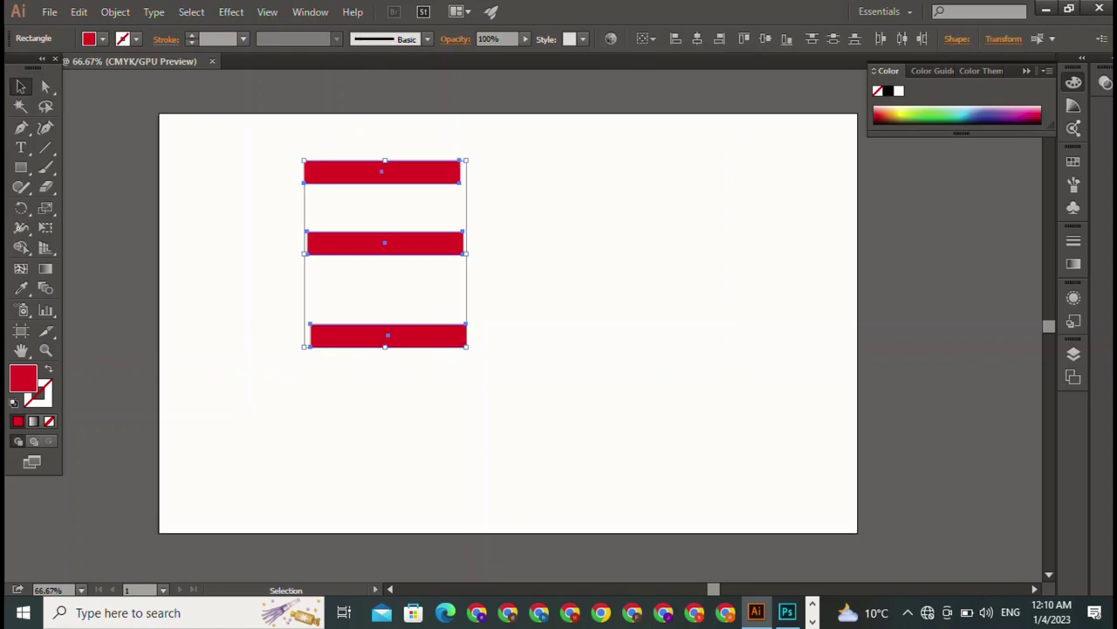
click(696, 38)
key(ctrl+shift+a)
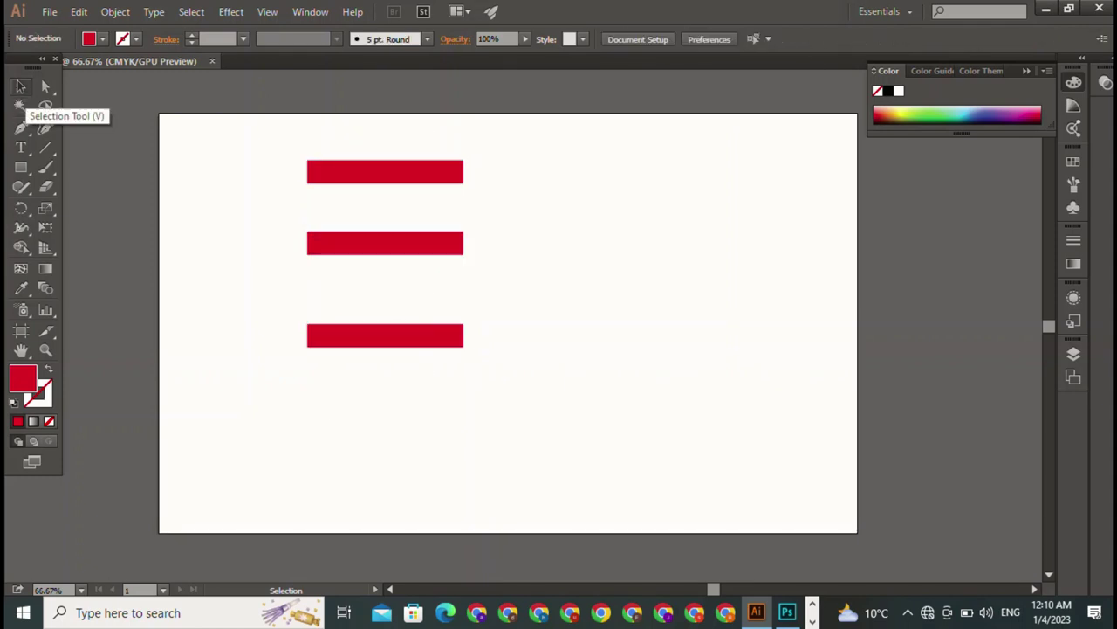
Copy the top bar, rotate it vertical, and place it at the bars' left ends
click(385, 171)
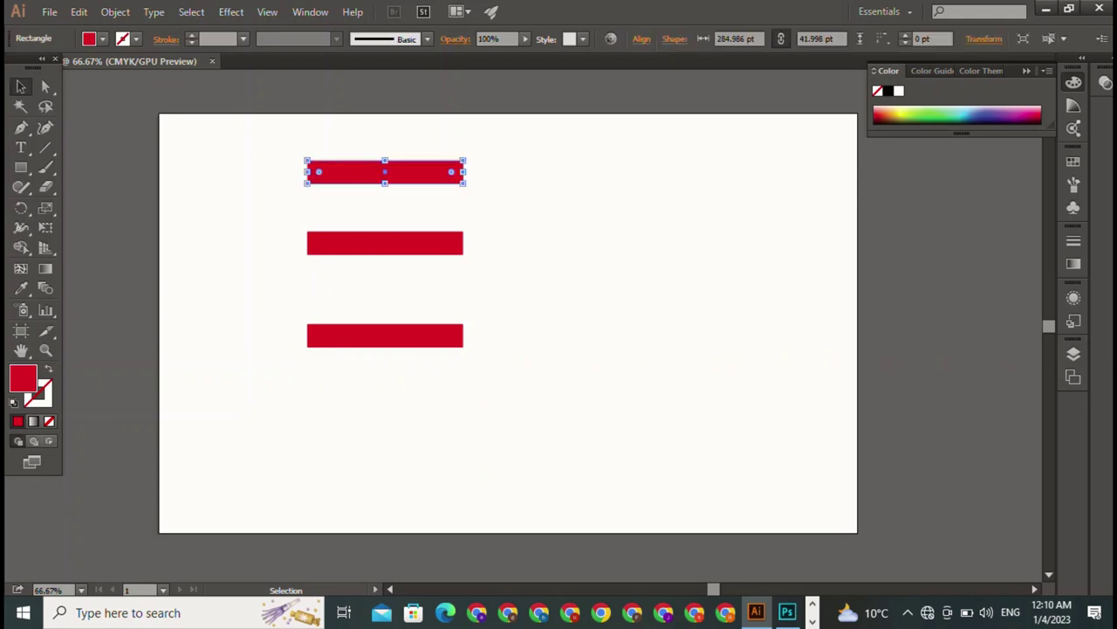
drag(385, 171, 228, 248)
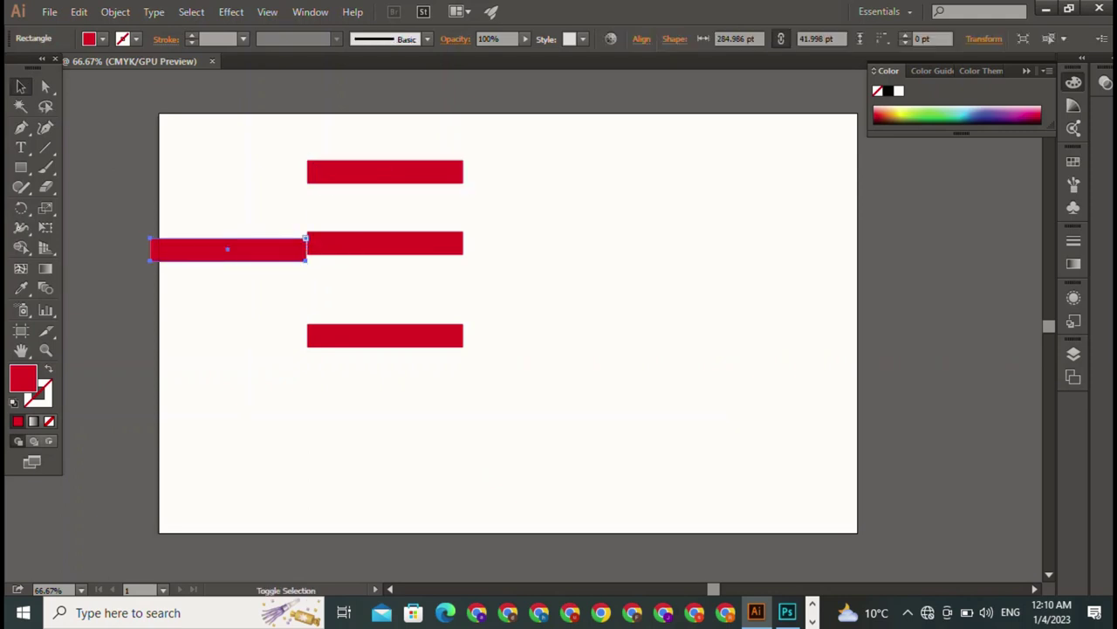
drag(320, 241, 305, 393)
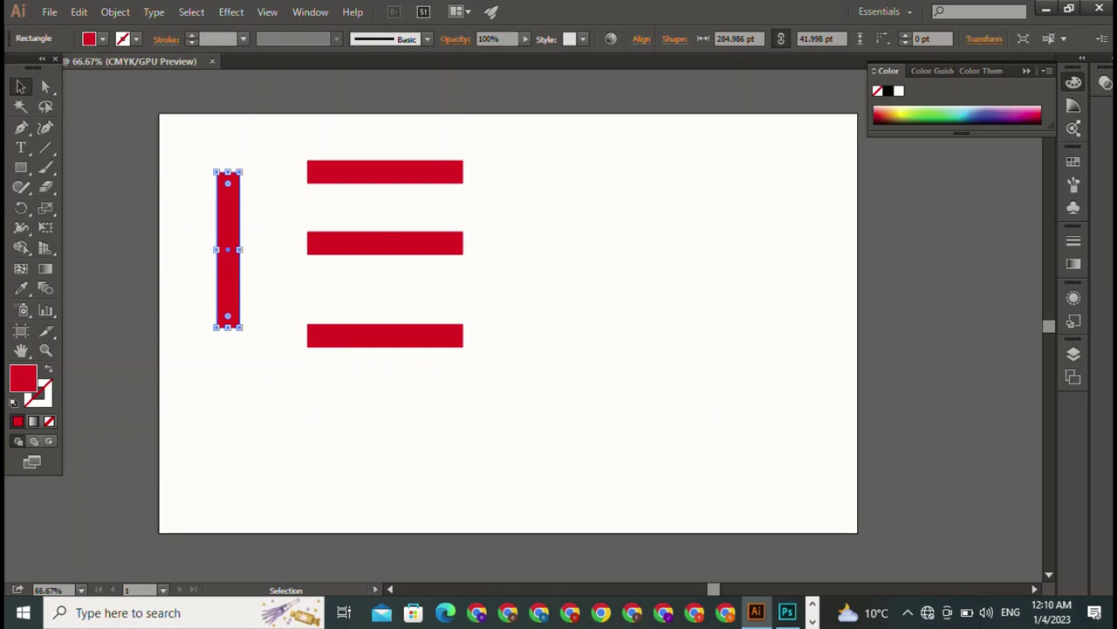
mouse_move(228, 249)
mouse_down()
mouse_move(299, 236)
mouse_move(300, 245)
mouse_up()
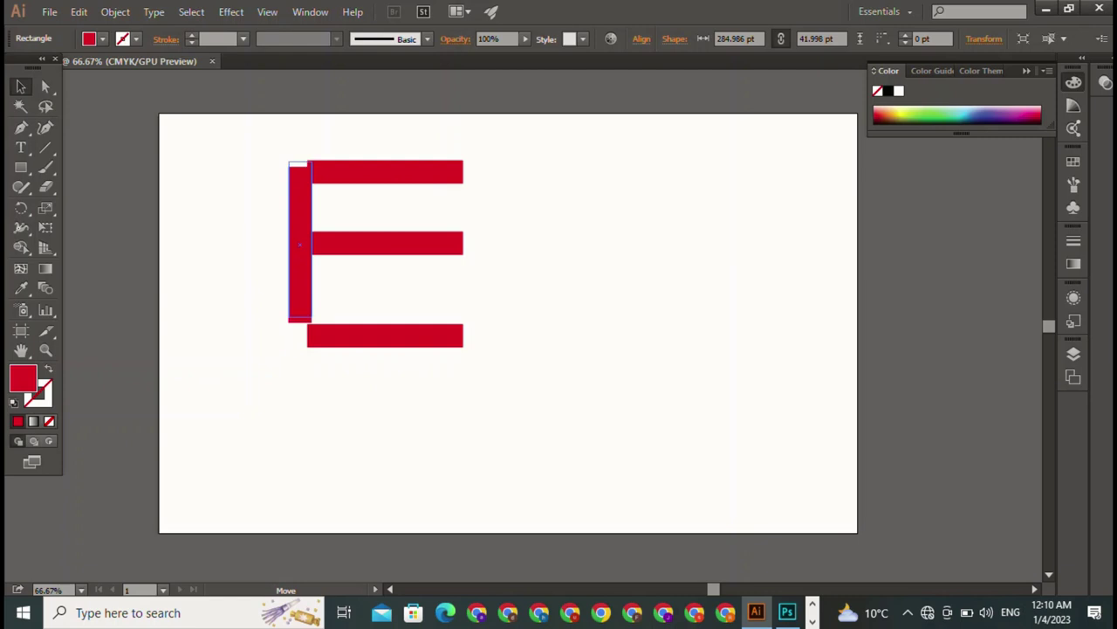
drag(300, 246, 300, 238)
key(ctrl+shift+a)
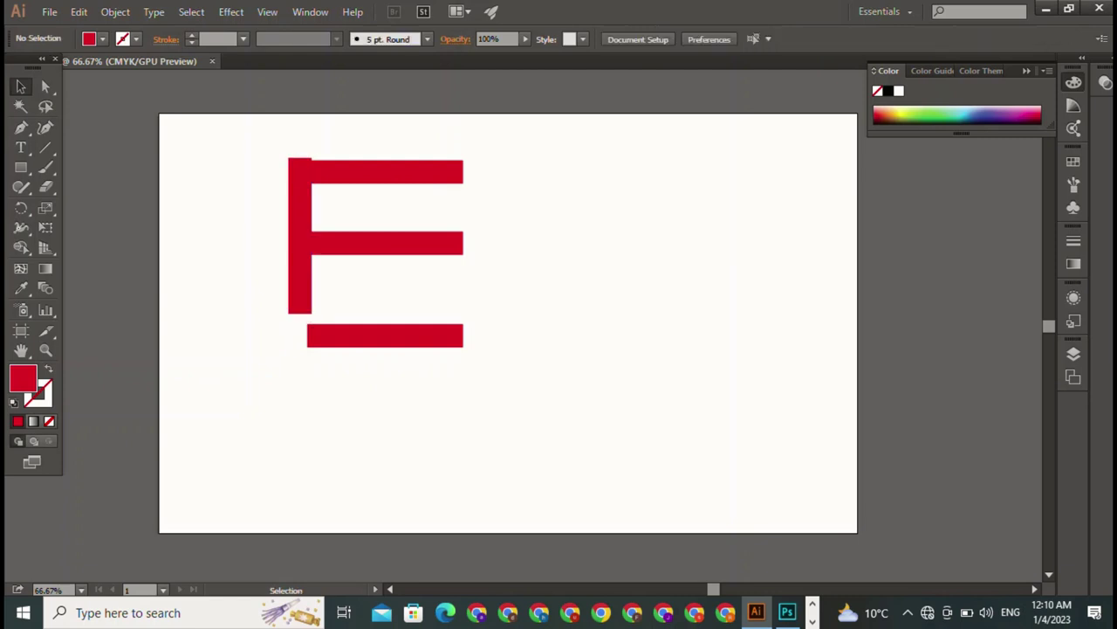
Narrow the vertical stem to half the bars' thickness, about 21 pt wide
click(300, 237)
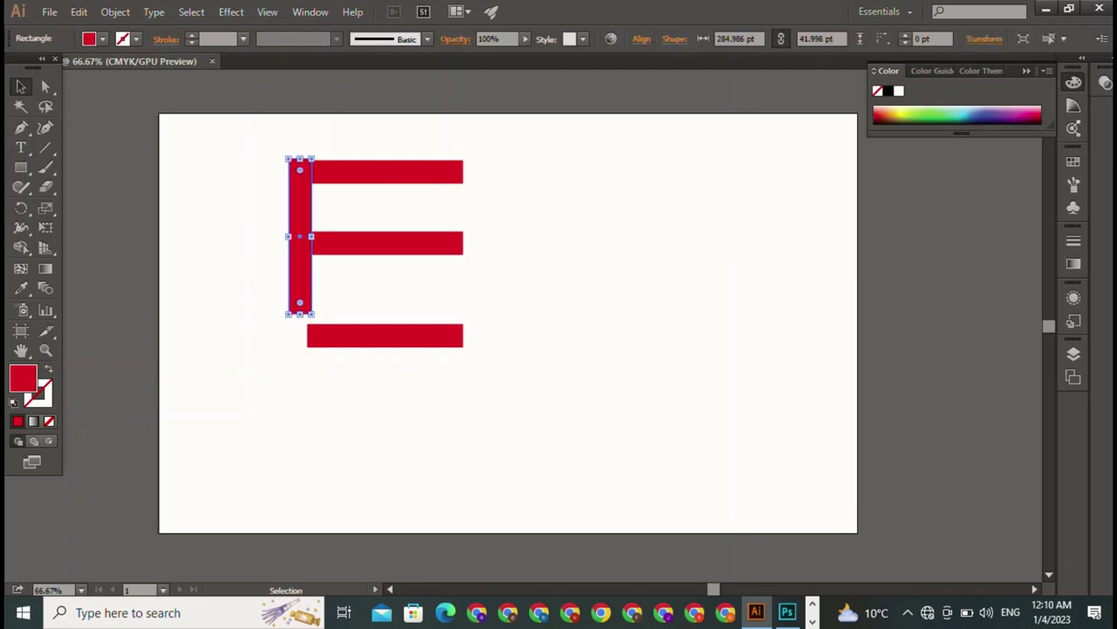
key(ctrl+shift+a)
click(299, 238)
key(ctrl+shift+a)
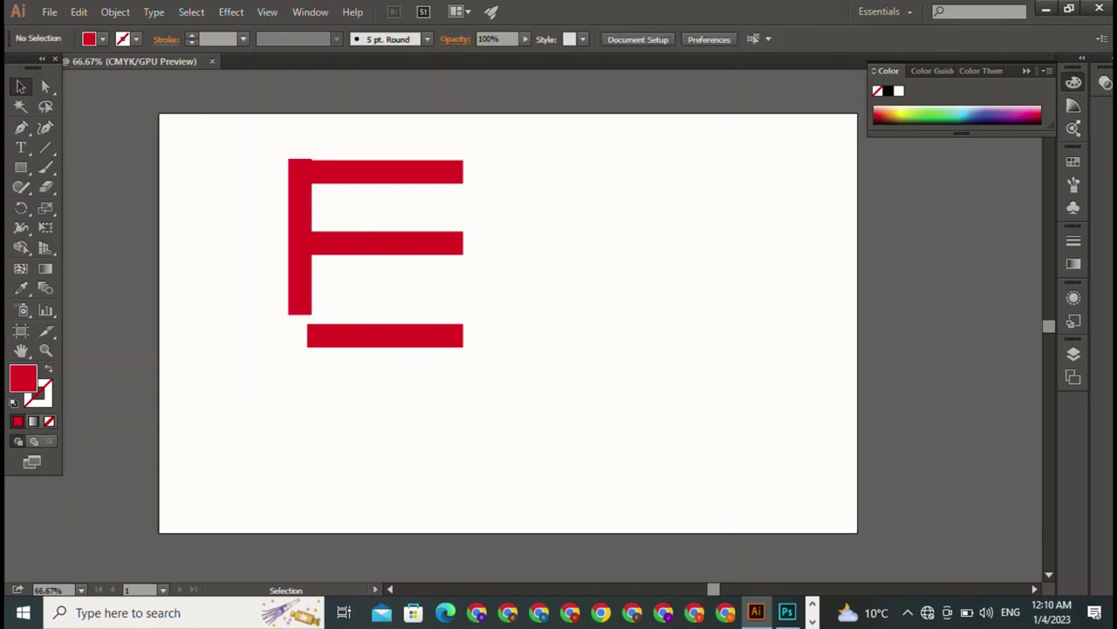
click(300, 237)
key(ctrl+shift+a)
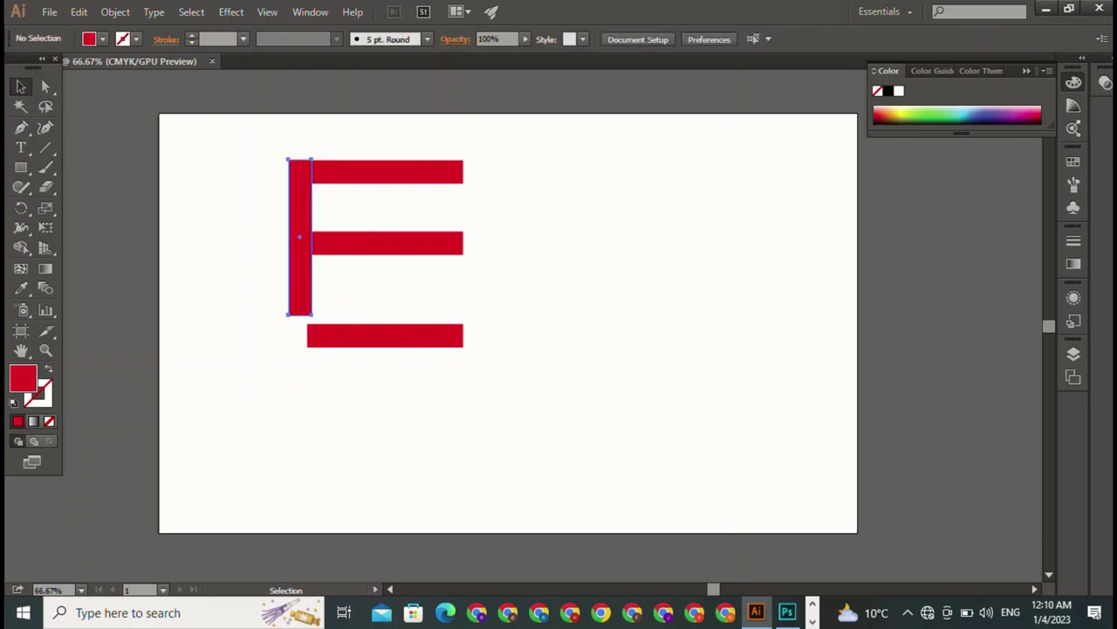
click(299, 237)
key(ctrl+shift+a)
click(299, 237)
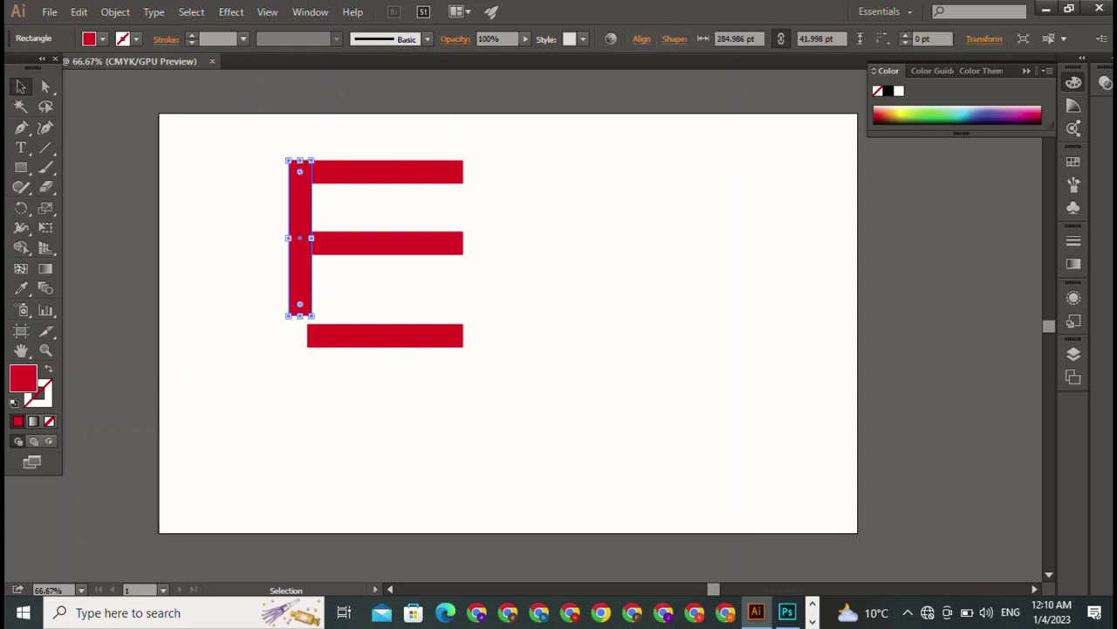
key(ctrl+shift+a)
click(300, 237)
drag(288, 237, 299, 237)
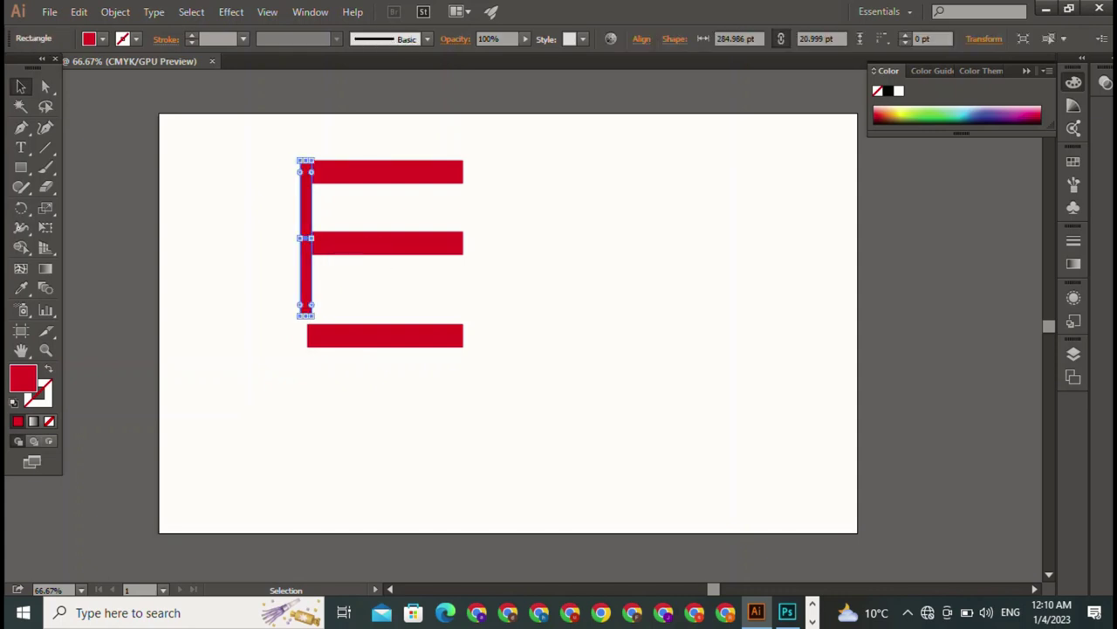
key(ctrl+shift+a)
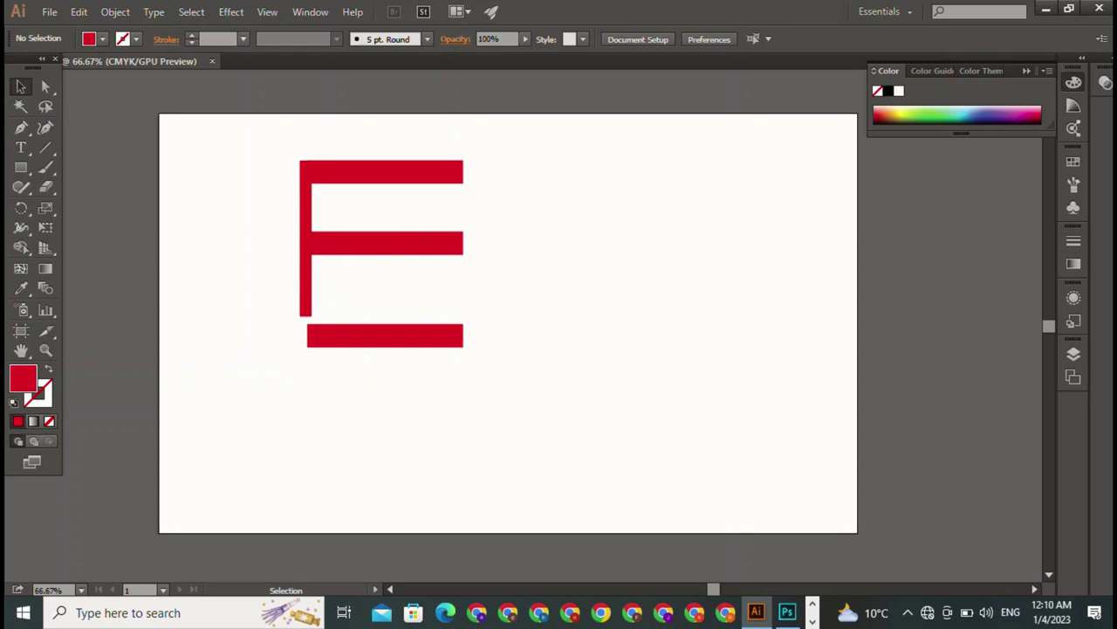
Line up the stem's left edge with the bars' left ends
click(384, 170)
drag(305, 238, 317, 237)
key(ctrl+shift+a)
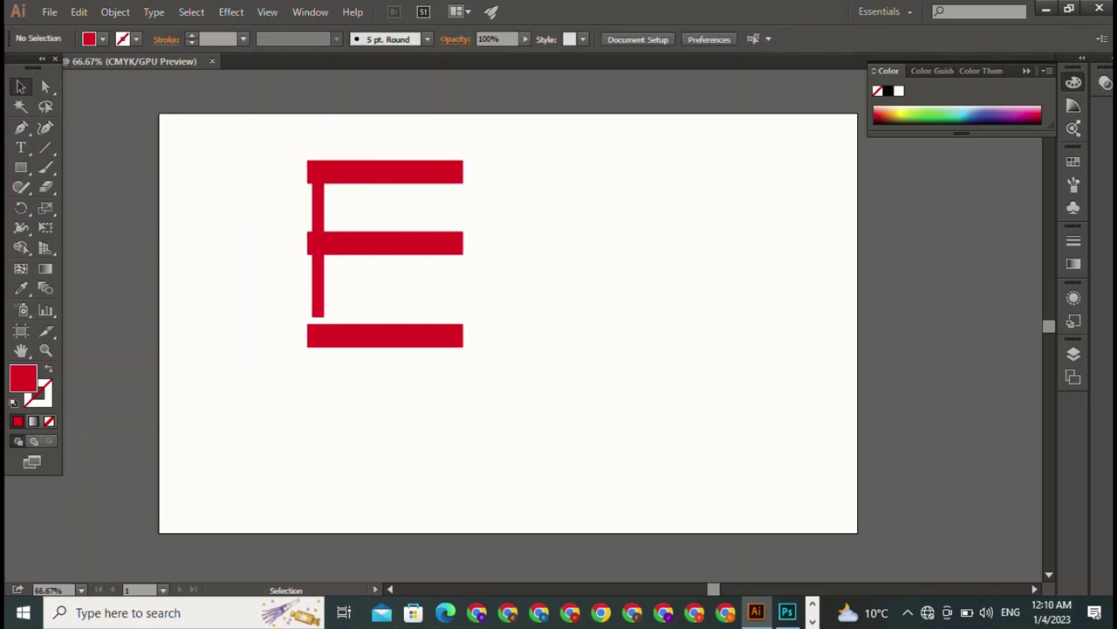
key(ctrl+z)
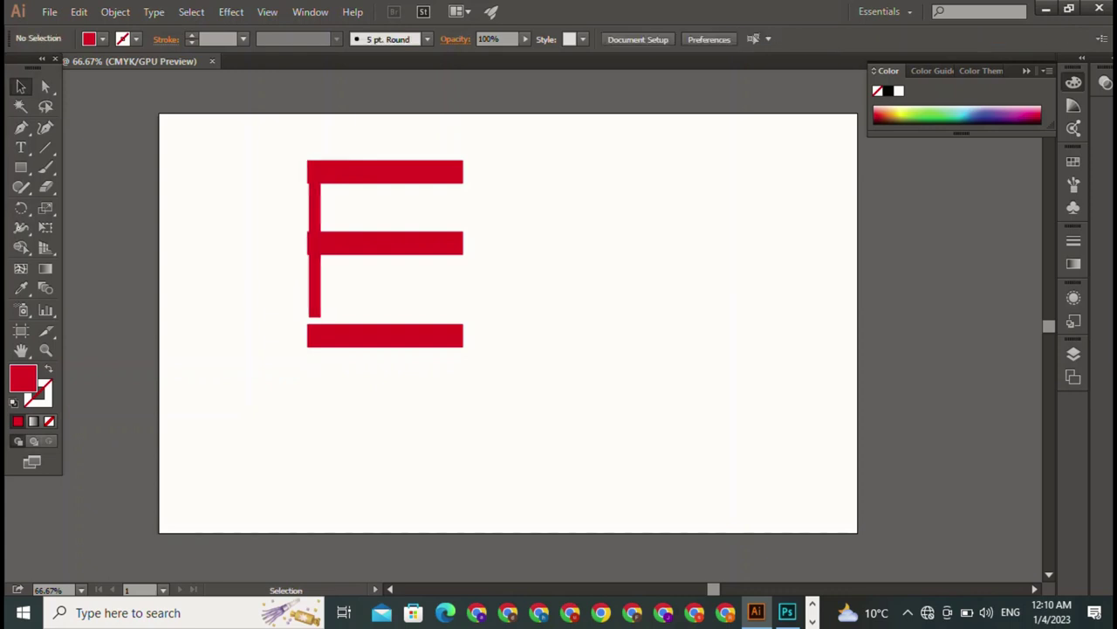
click(384, 242)
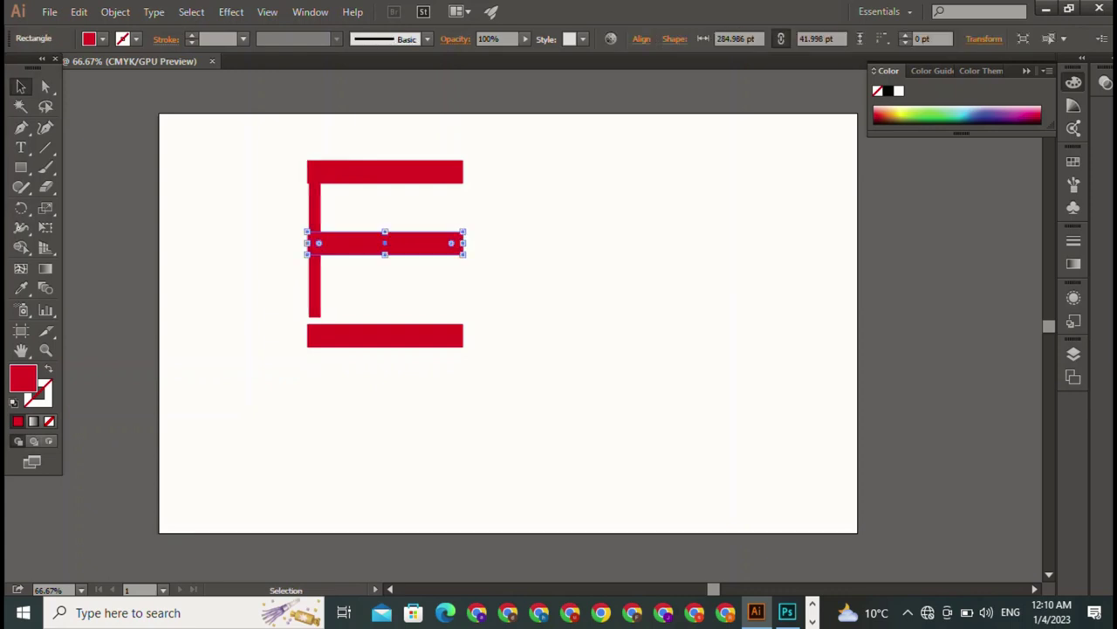
click(314, 243)
drag(314, 243, 312, 243)
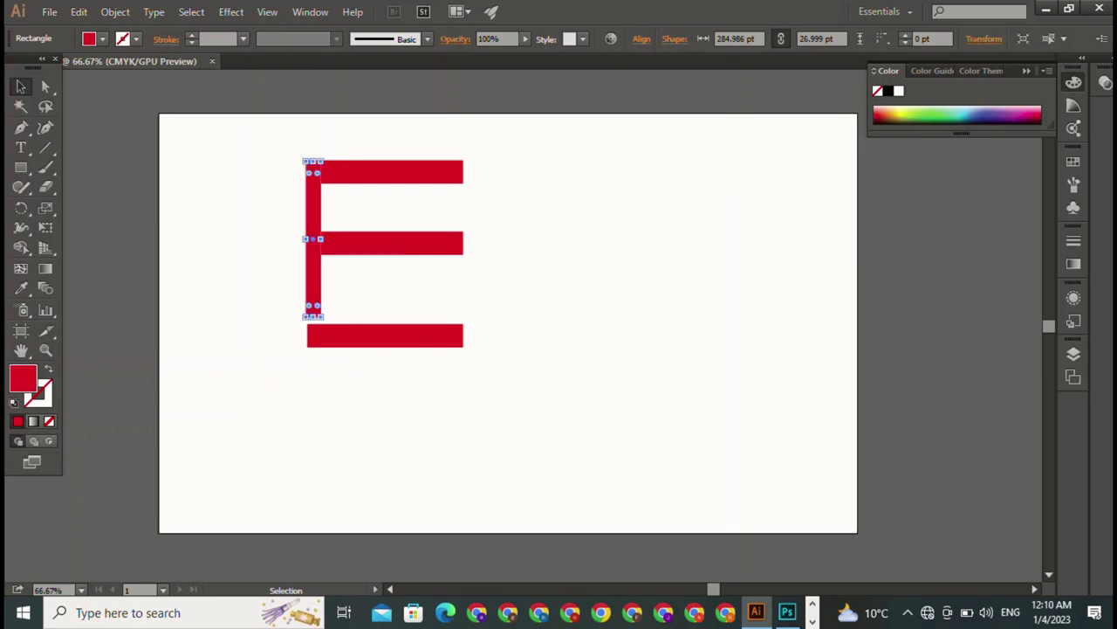
key(ctrl+shift+a)
Stretch the stem down to reach the bottom bar, undoing a trial tilt
click(312, 243)
drag(323, 316, 333, 321)
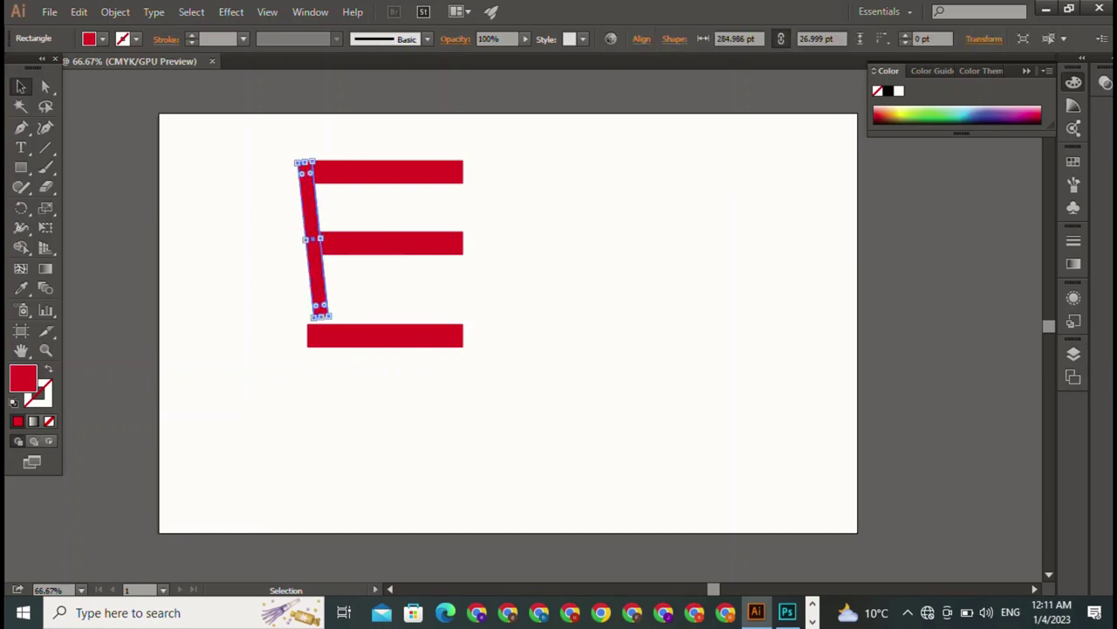
key(ctrl+z)
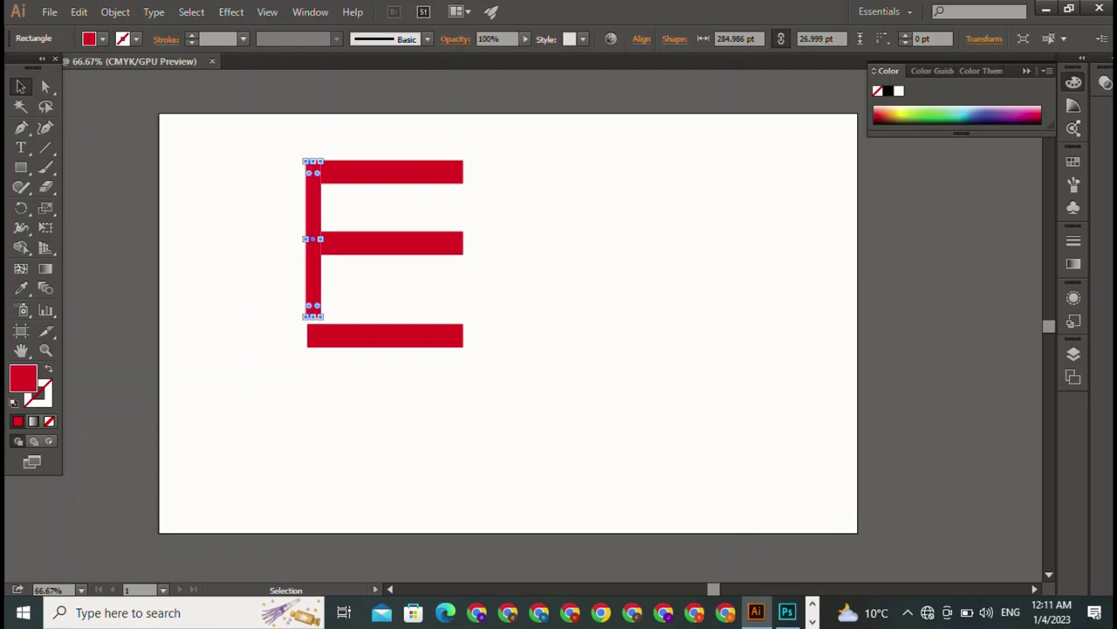
drag(313, 315, 313, 346)
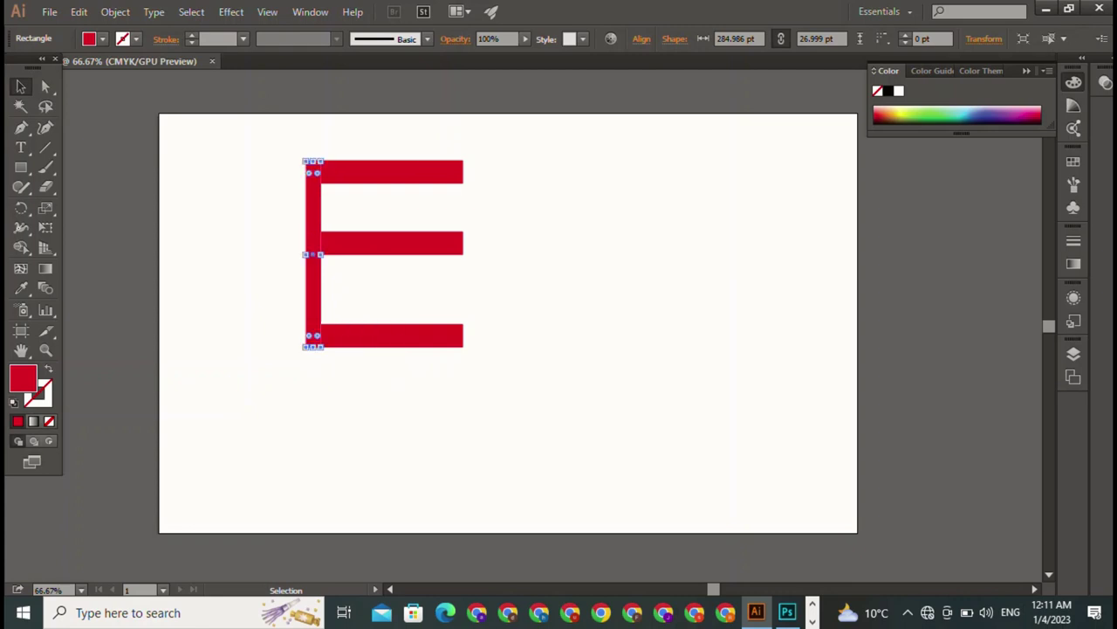
key(ctrl+shift+a)
Move the middle arm down to the vertical centre of the E
click(312, 245)
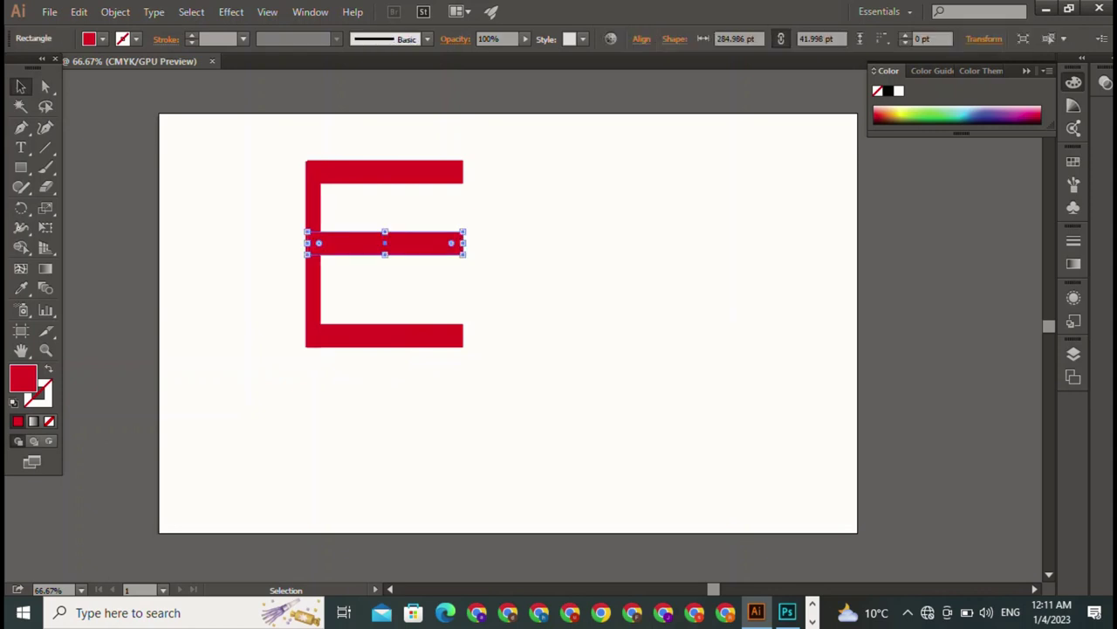
drag(313, 245, 312, 260)
key(ctrl+shift+a)
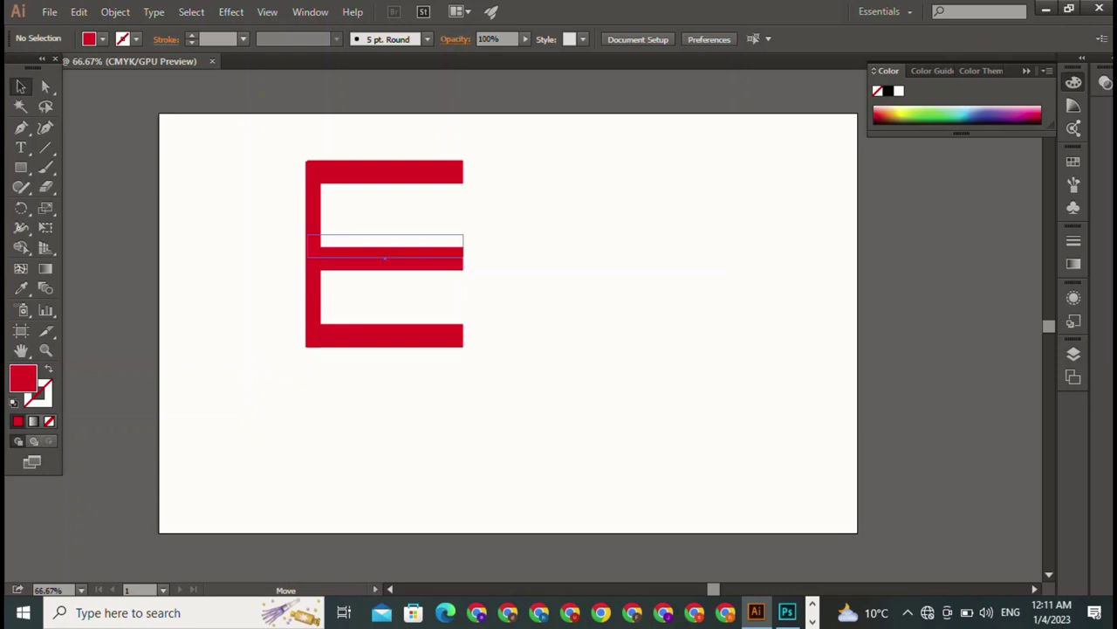
key(ctrl+z)
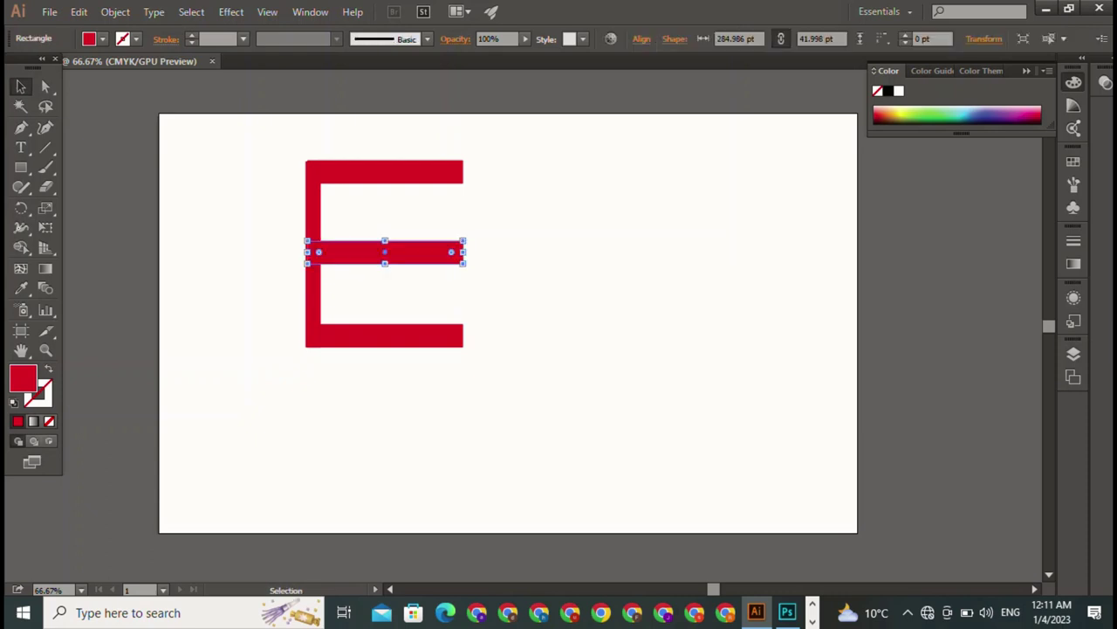
key(ctrl+shift+a)
Narrow the whole E so its bars are about 232 pt long
drag(441, 129, 484, 362)
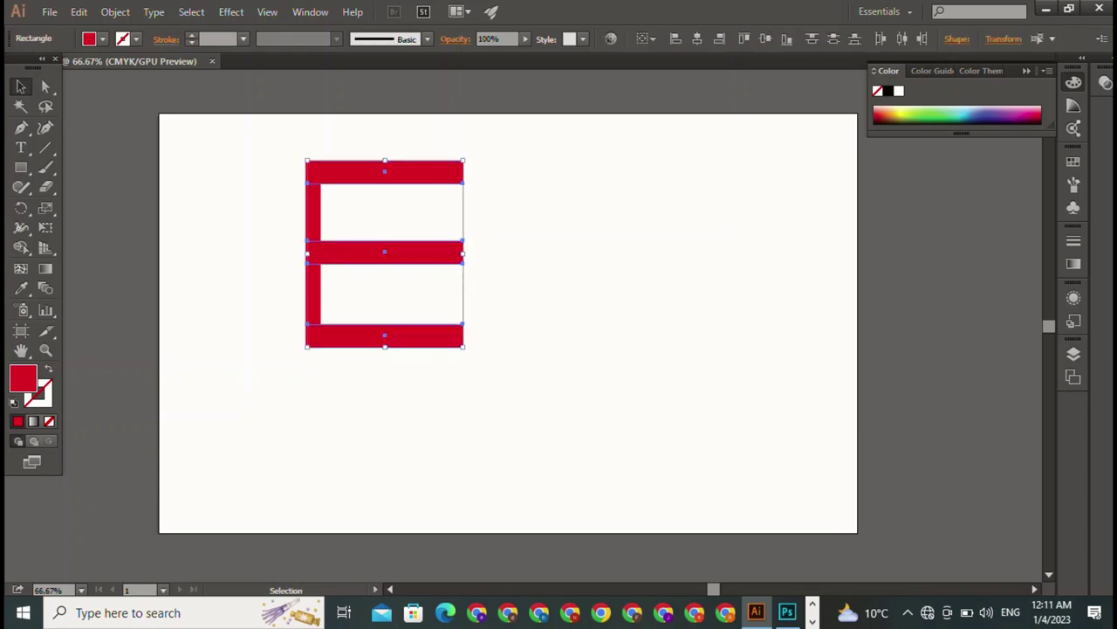
drag(464, 254, 434, 253)
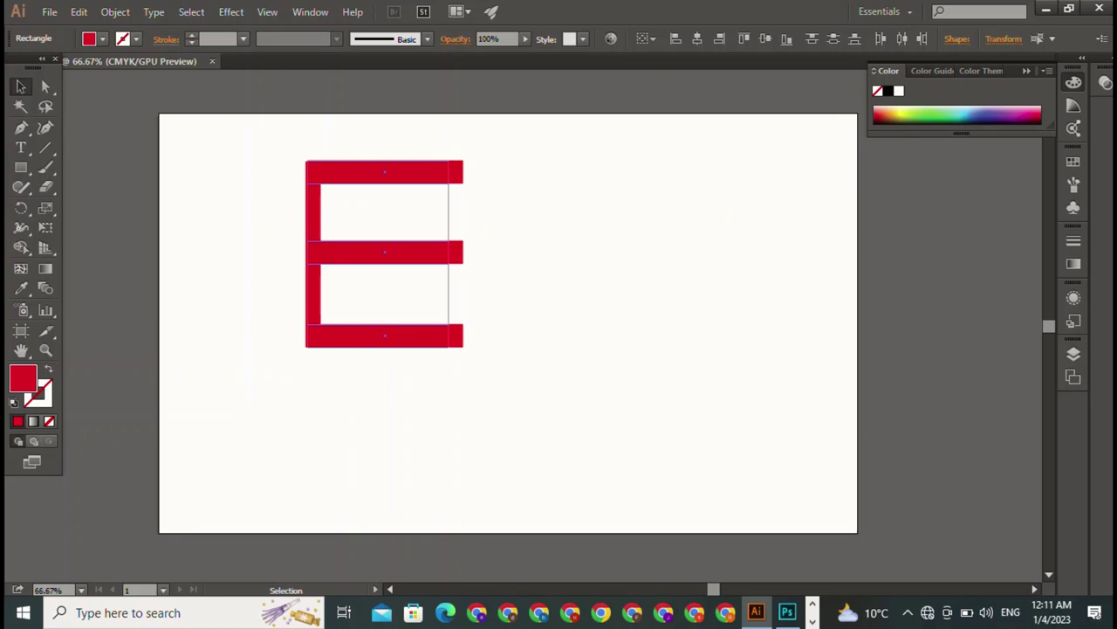
key(ctrl+shift+a)
Round the right-hand corners of the top, middle and bottom arms with live corners
click(370, 168)
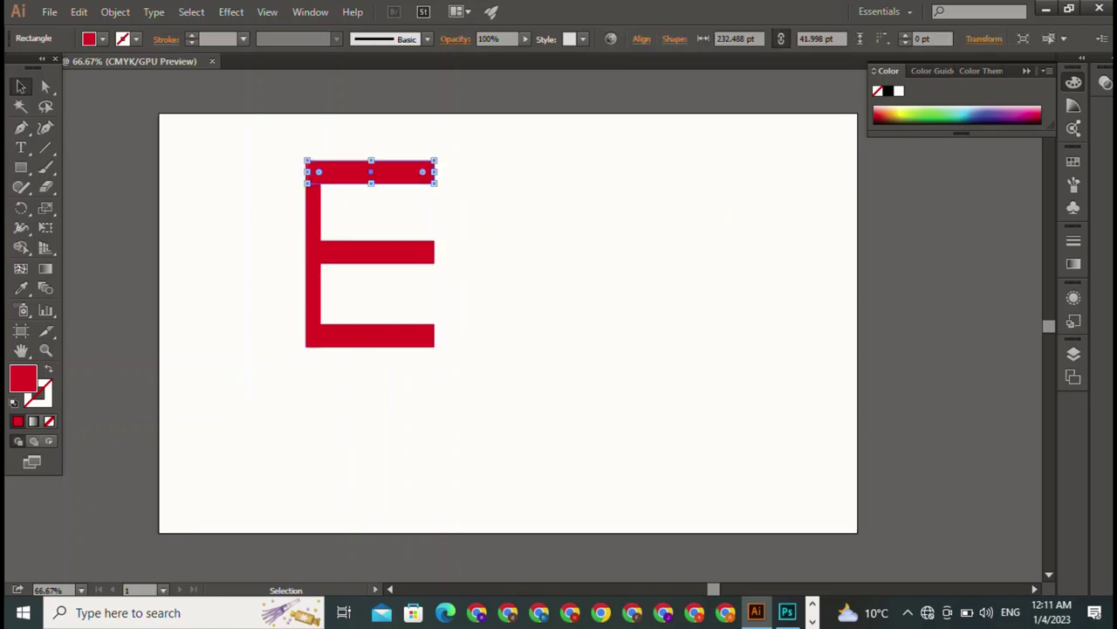
key(ctrl+shift+a)
key(a)
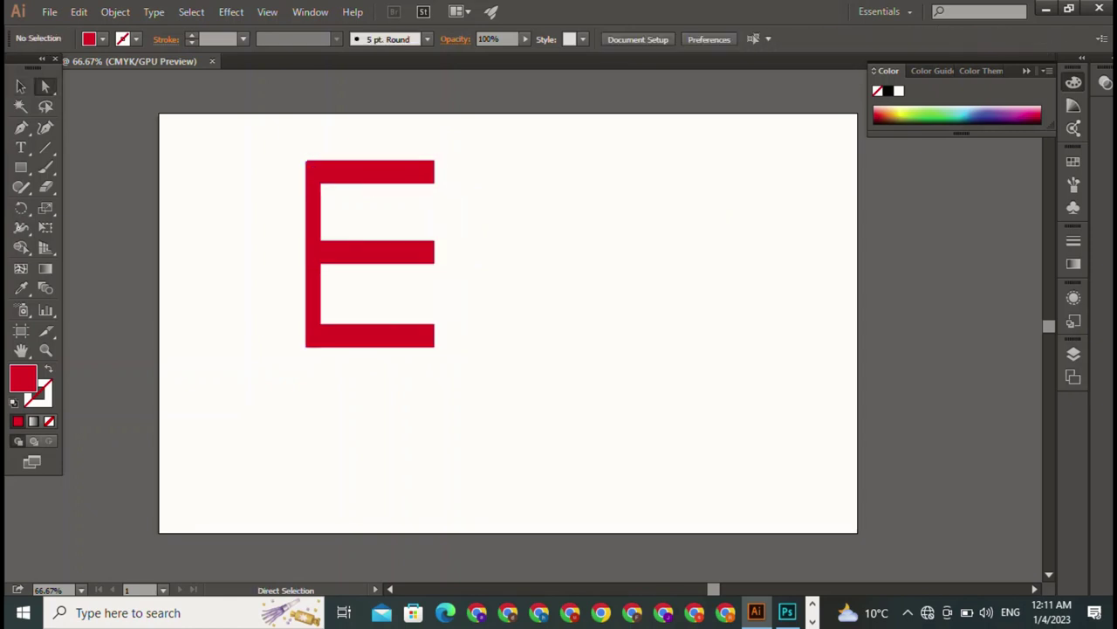
mouse_move(428, 144)
mouse_down()
mouse_move(461, 174)
mouse_move(416, 177)
mouse_up()
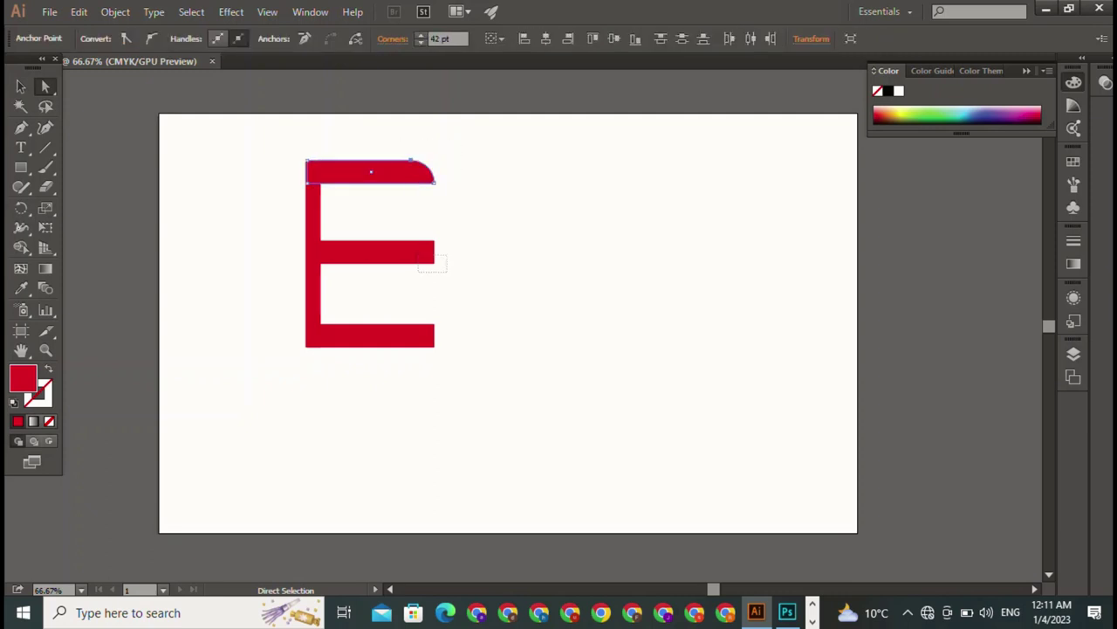
drag(454, 277, 410, 252)
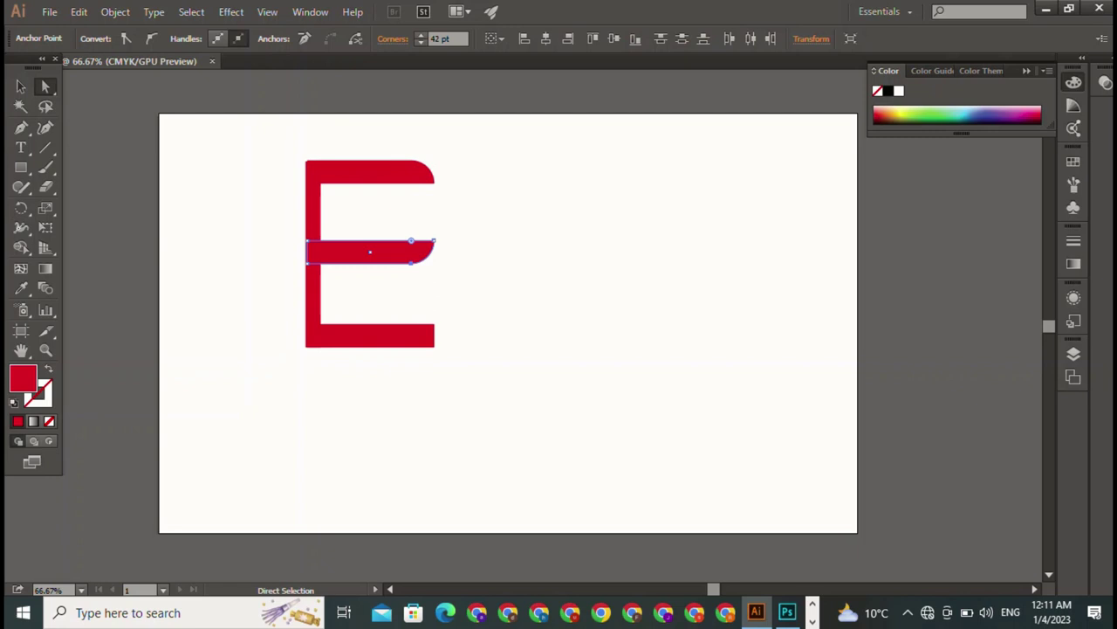
mouse_move(421, 313)
mouse_down()
mouse_move(450, 358)
mouse_move(410, 336)
mouse_up()
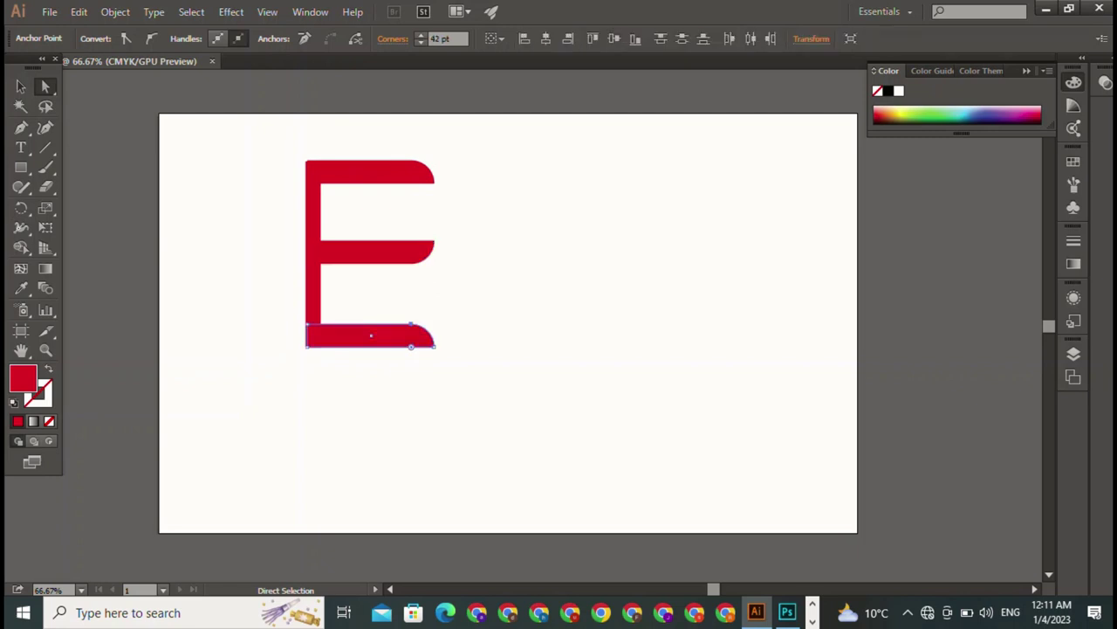
Fully round the middle arm's tip and the bottom arm's upper right corner
drag(421, 229, 449, 271)
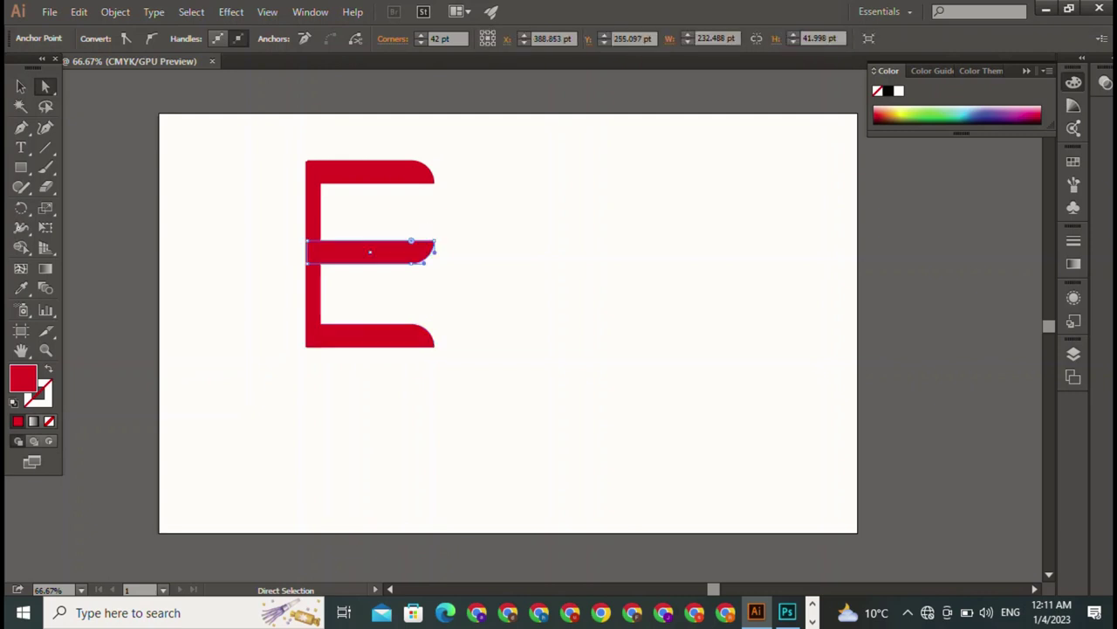
key(ctrl+z)
key(ctrl+z)
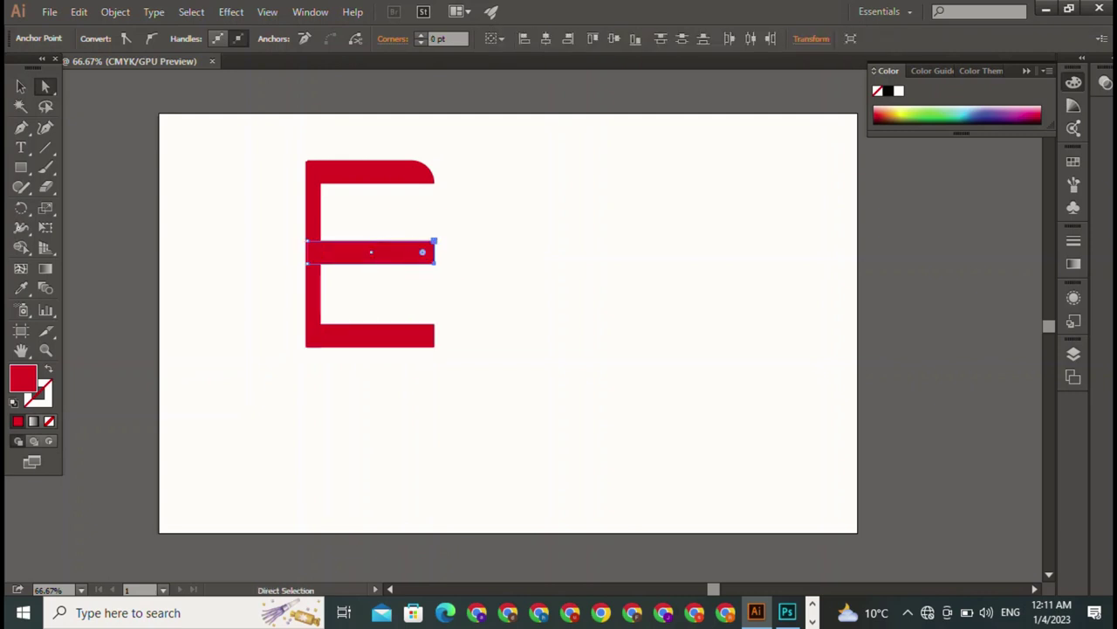
drag(422, 252, 417, 252)
mouse_move(424, 310)
mouse_down()
mouse_move(447, 356)
mouse_move(410, 347)
mouse_up()
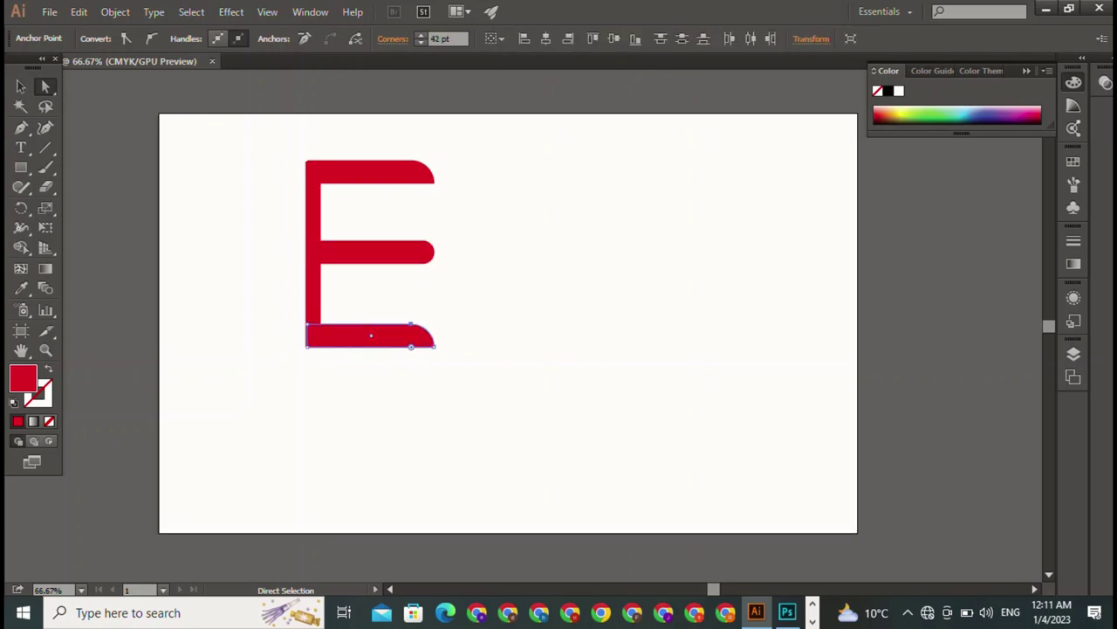
Try selecting the E's shapes and its corner anchor points in different ways
key(v)
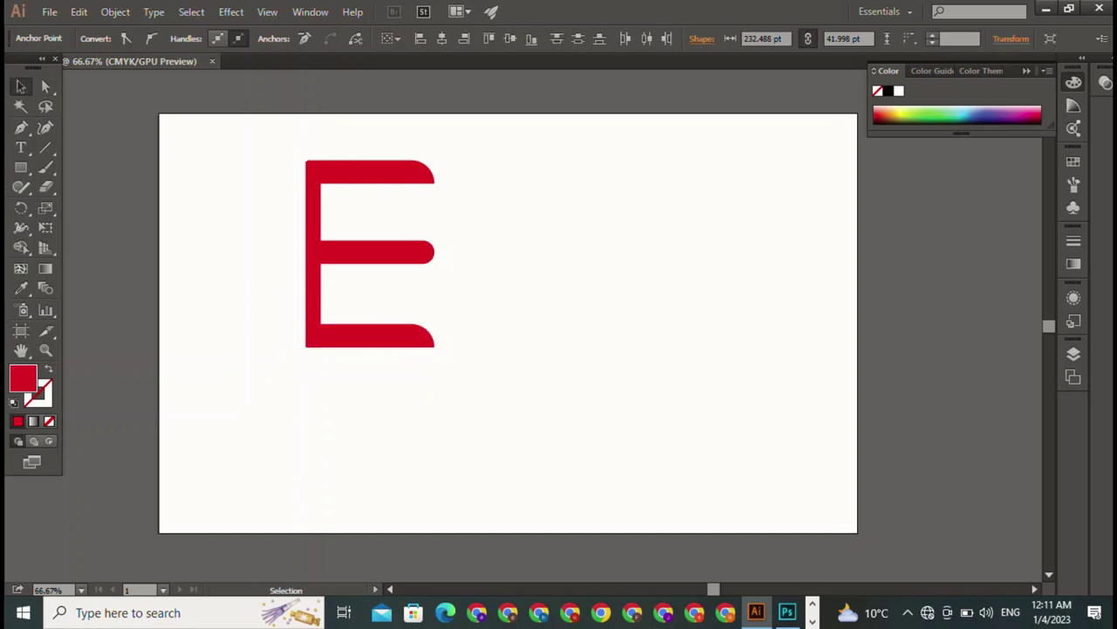
key(ctrl+shift+a)
drag(274, 150, 519, 441)
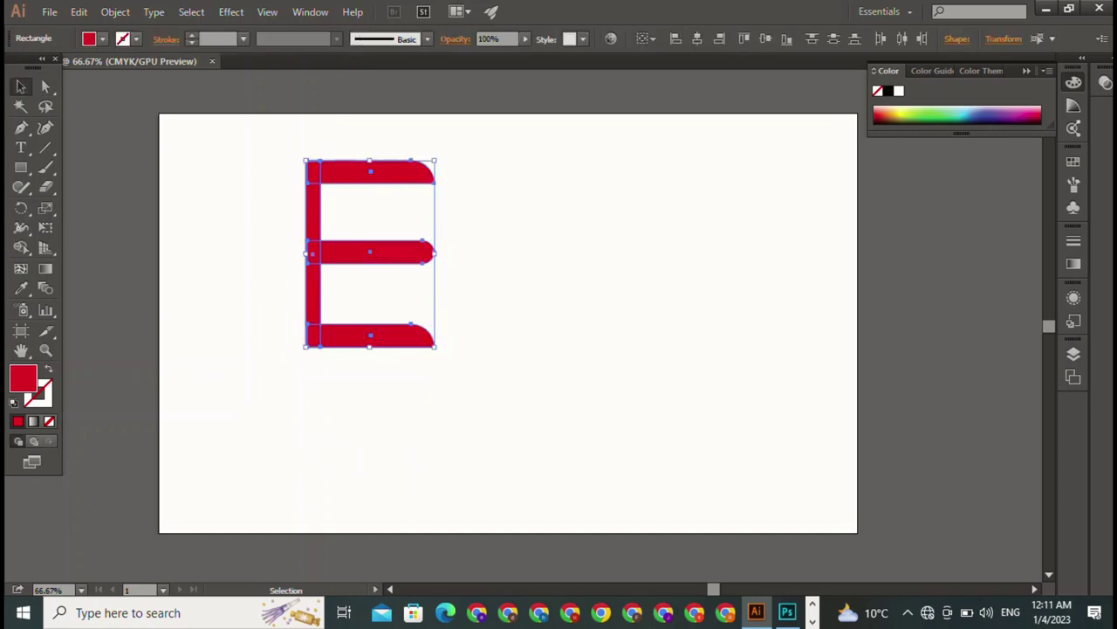
key(ctrl+shift+a)
key(ctrl+a)
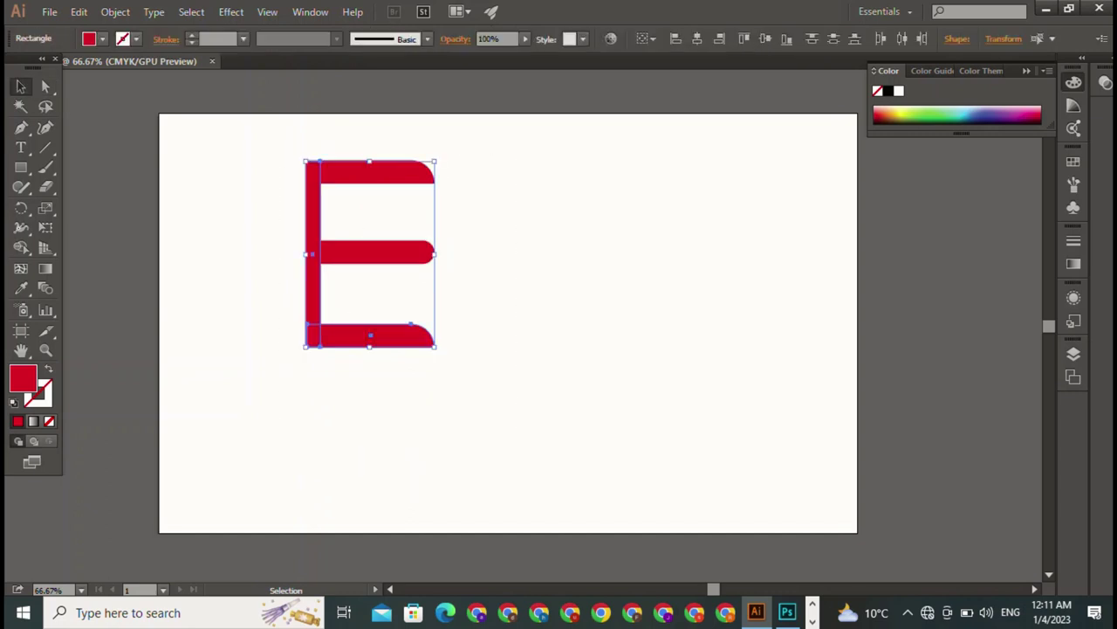
key(ctrl+shift+a)
key(a)
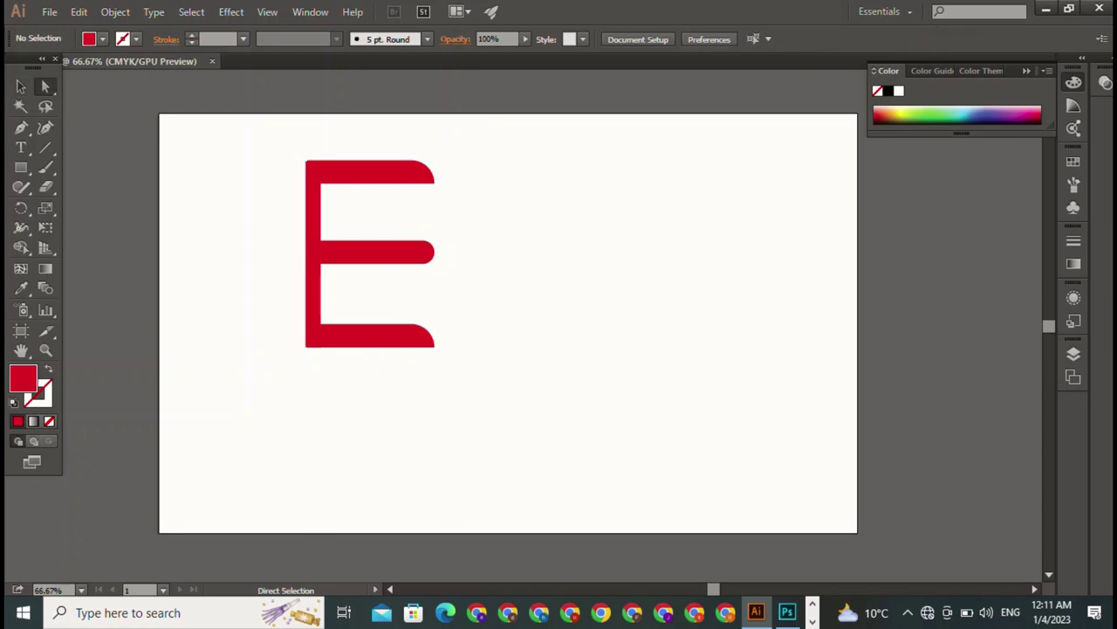
click(306, 346)
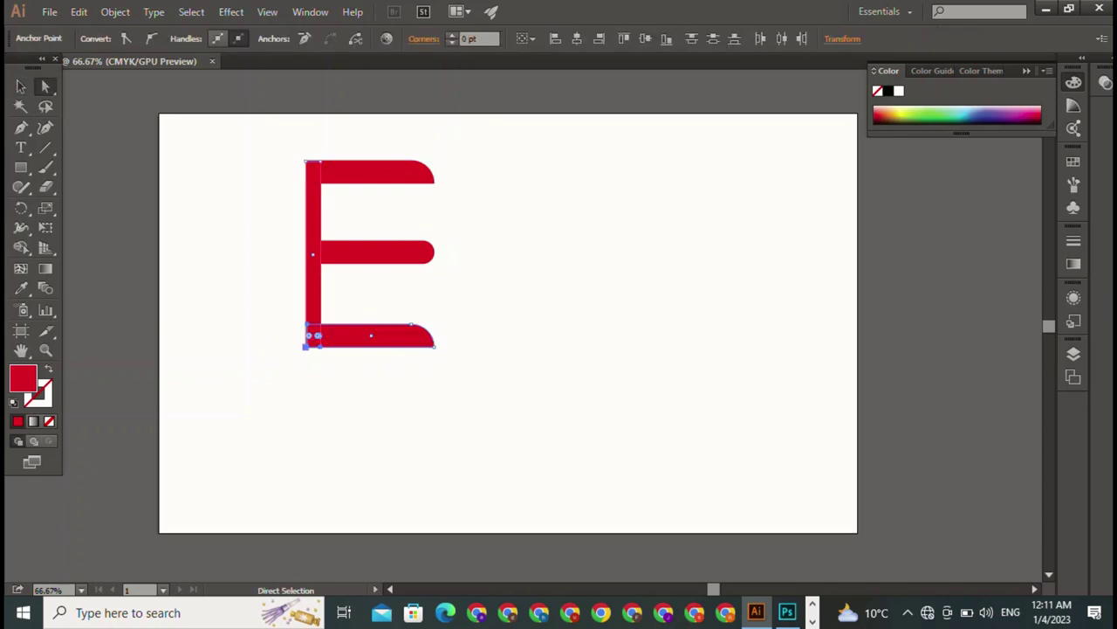
key(ctrl+shift+a)
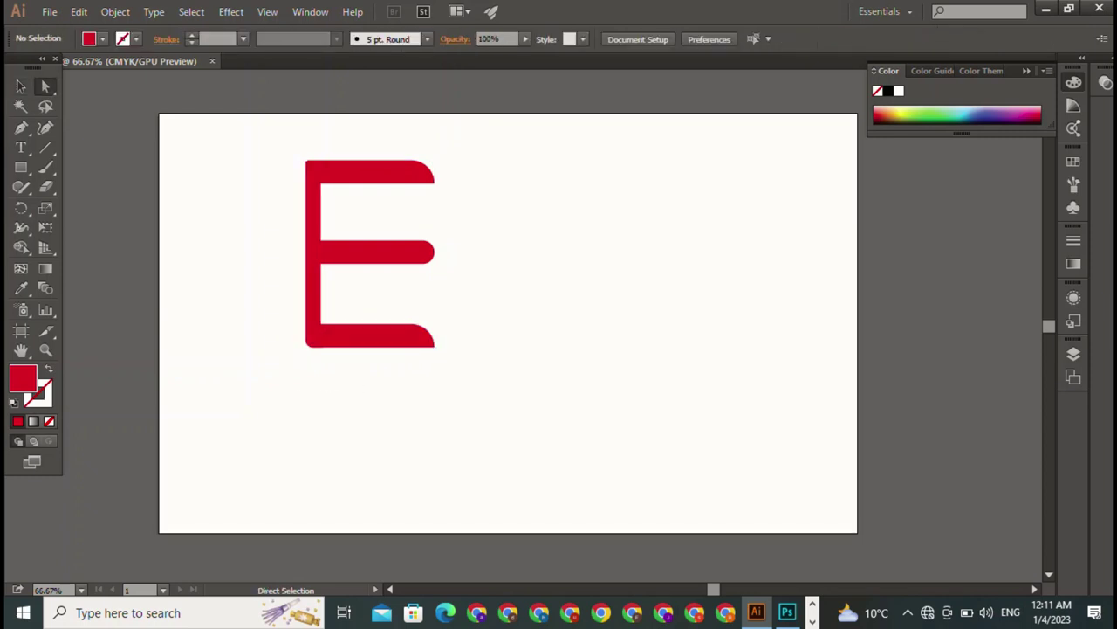
click(313, 169)
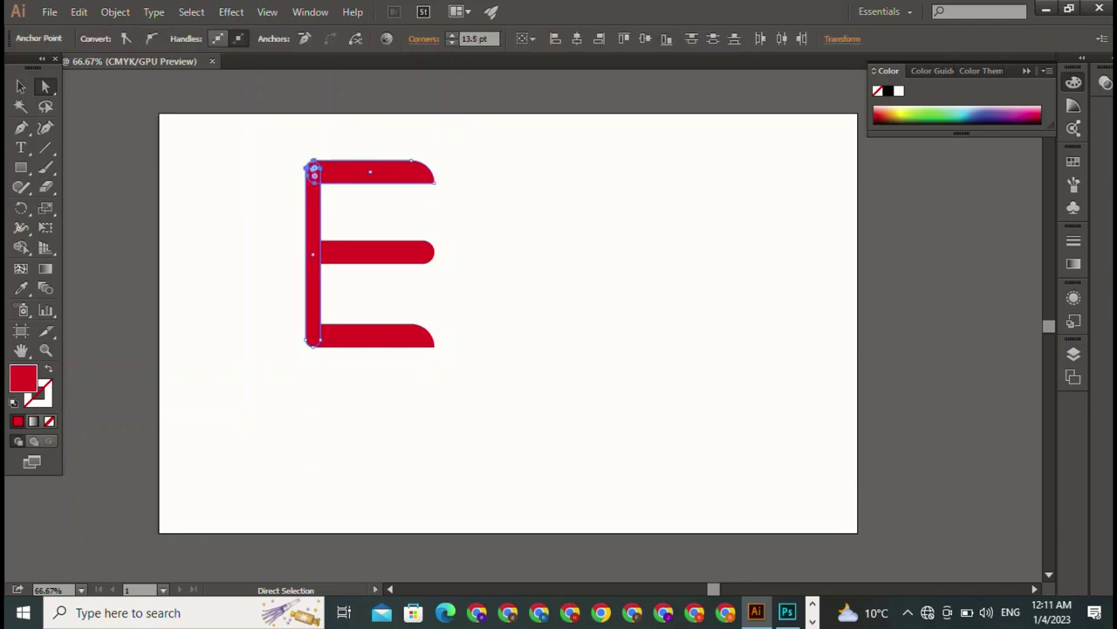
key(v)
key(ctrl+shift+a)
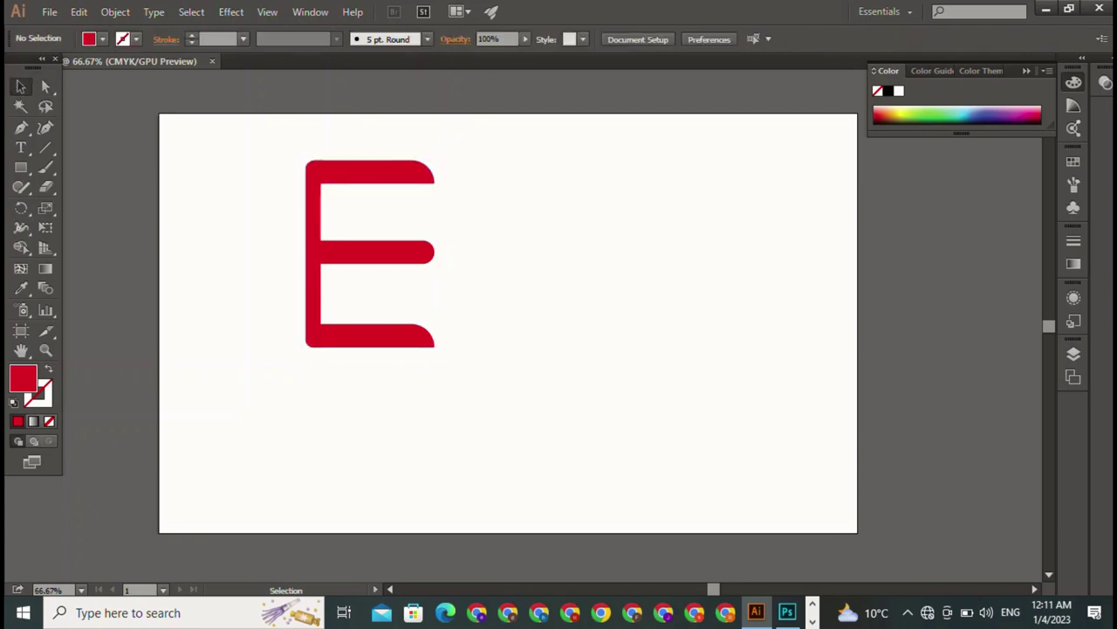
Select the whole red E and move it left and slightly down
drag(259, 126, 384, 336)
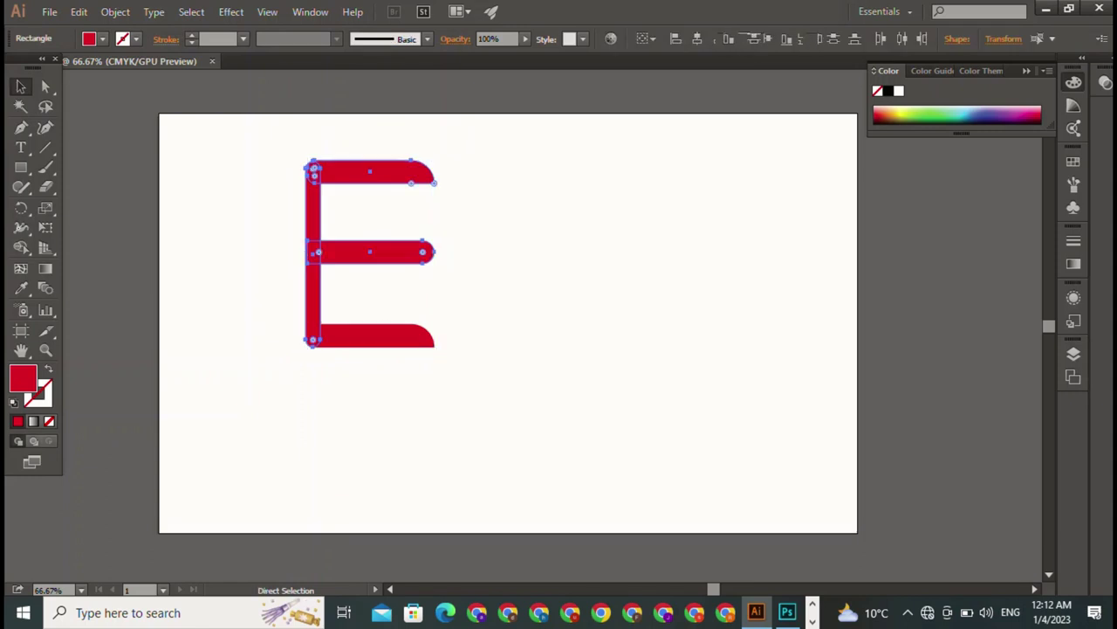
key(ctrl+shift+a)
drag(313, 253, 275, 253)
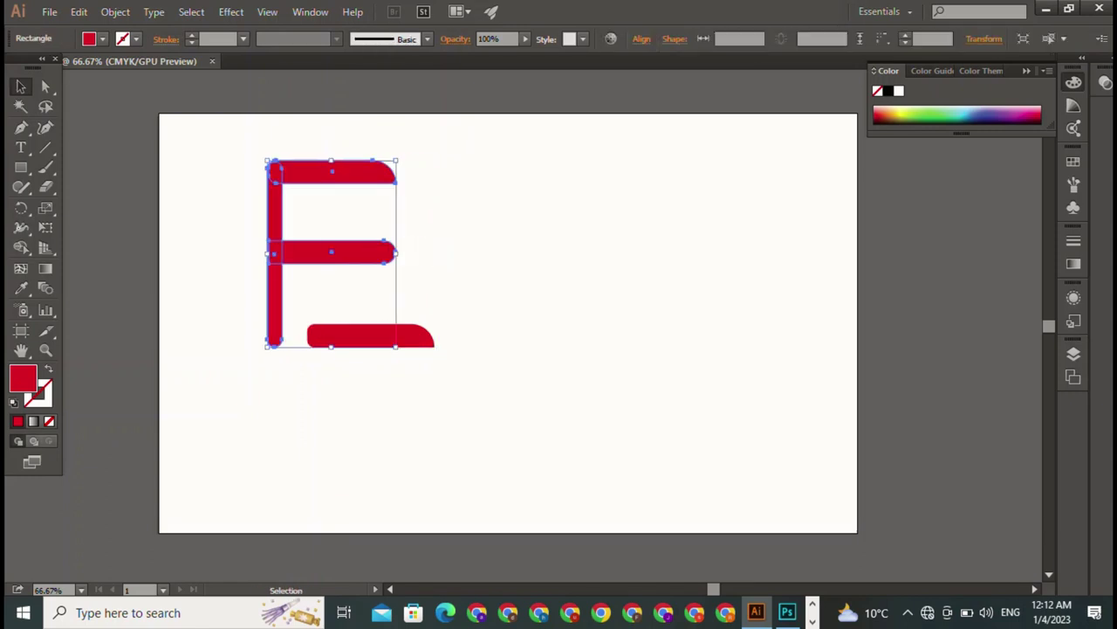
key(ctrl+z)
key(a)
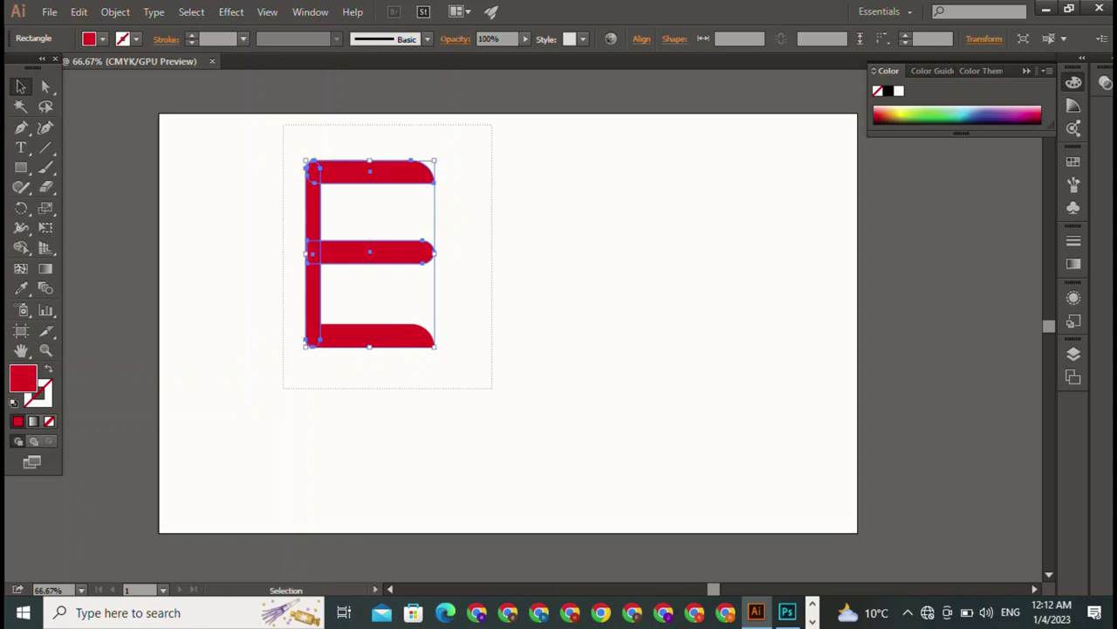
drag(282, 125, 492, 387)
key(v)
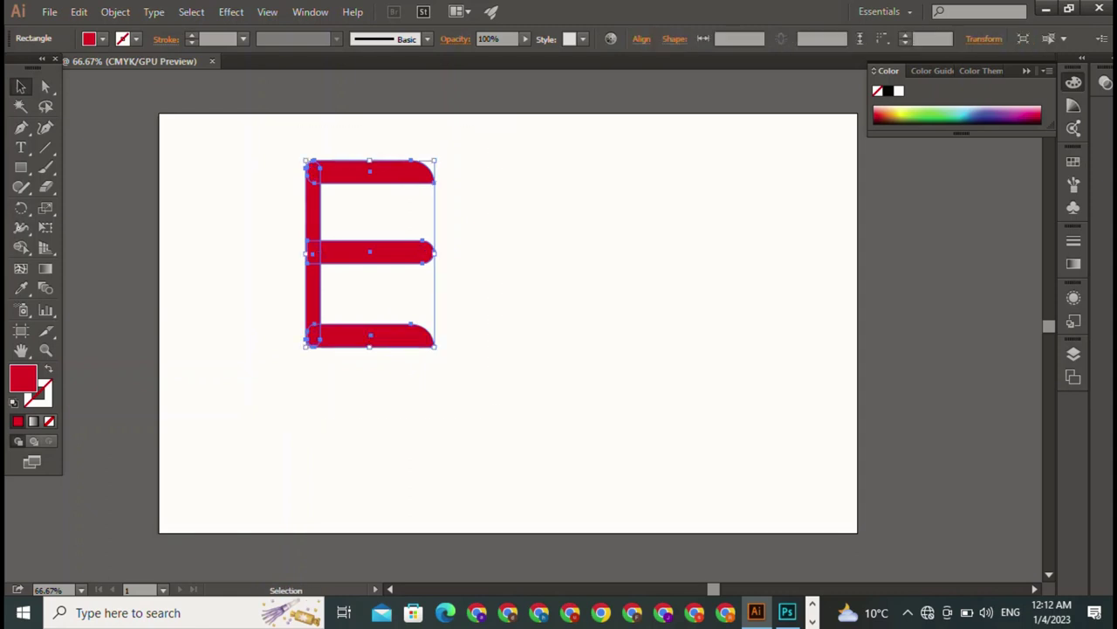
key(ctrl+shift+a)
key(ctrl+a)
drag(370, 253, 305, 265)
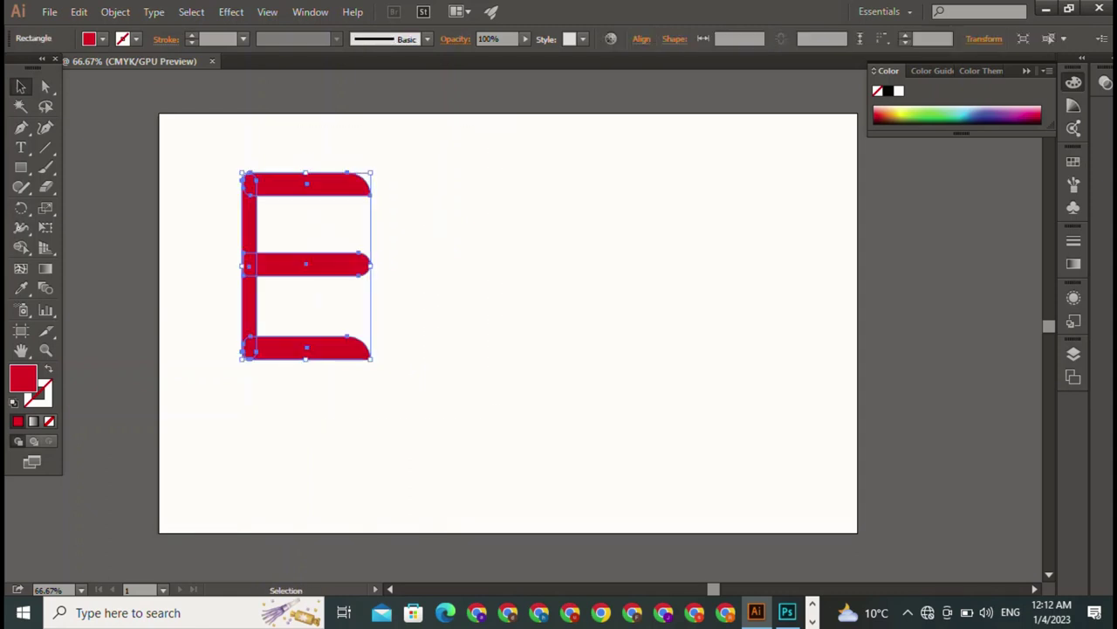
key(ctrl+shift+a)
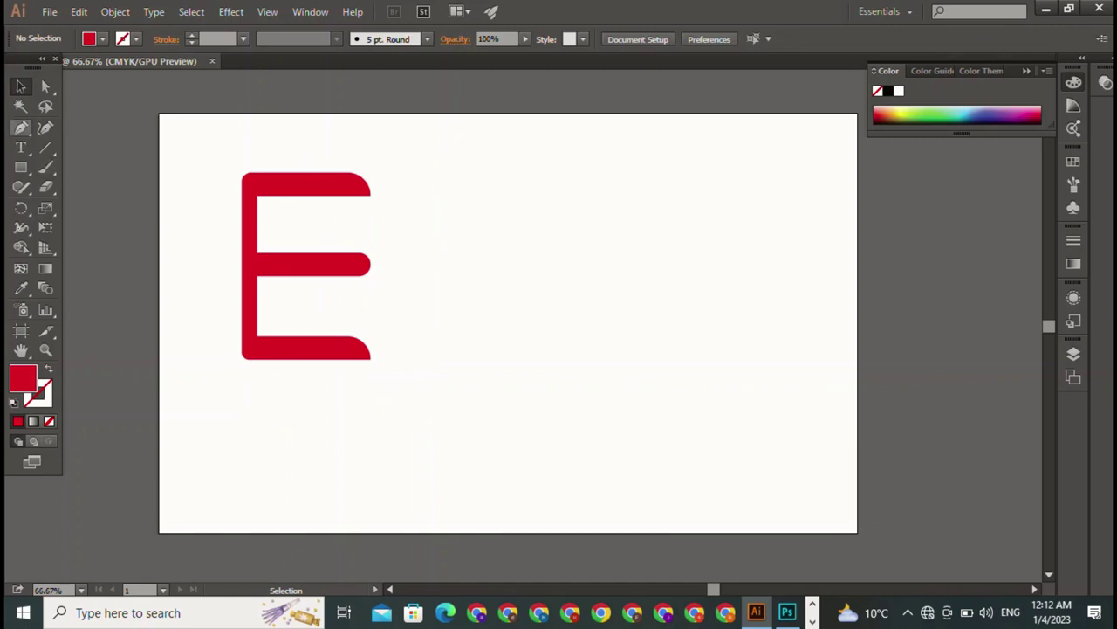
Type a black x, set it in Inkland, and move it over the E's lower arm
click(21, 147)
click(447, 262)
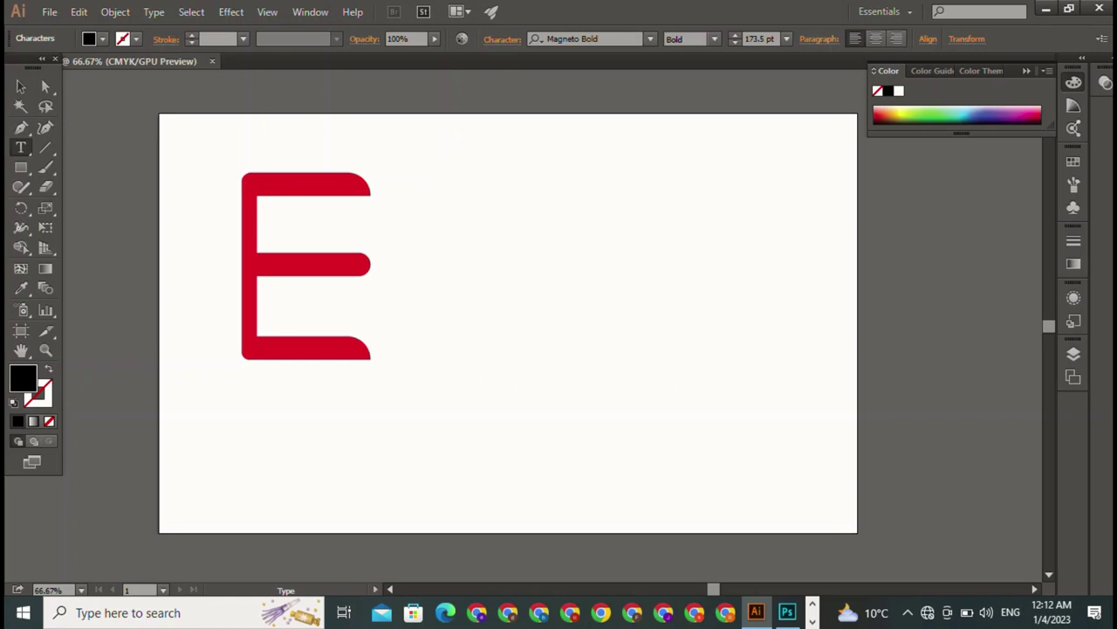
text(x)
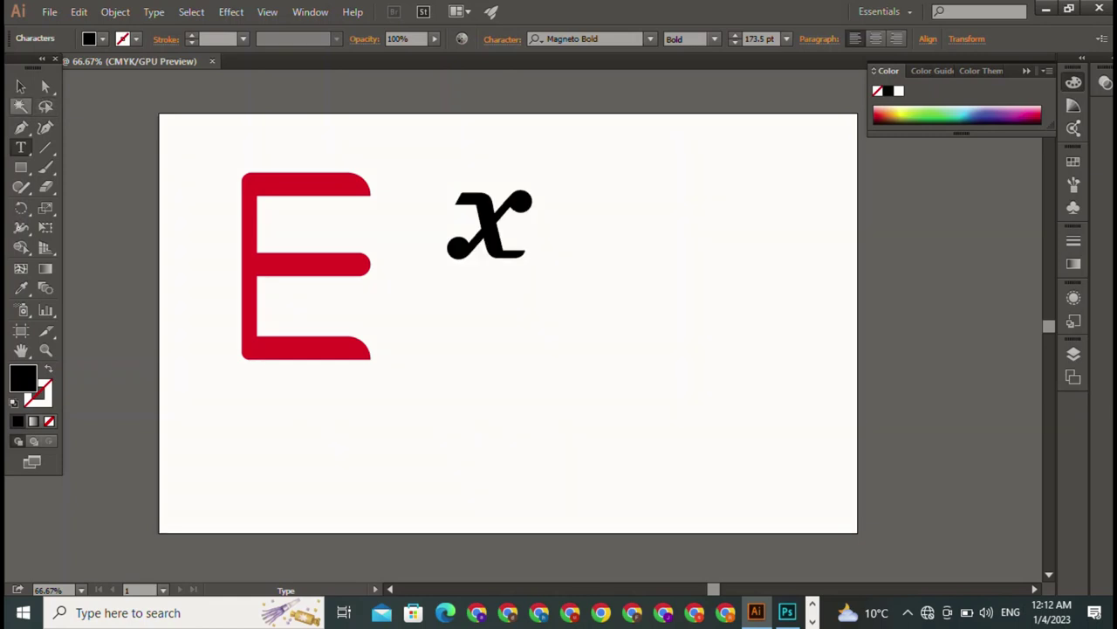
key(Escape)
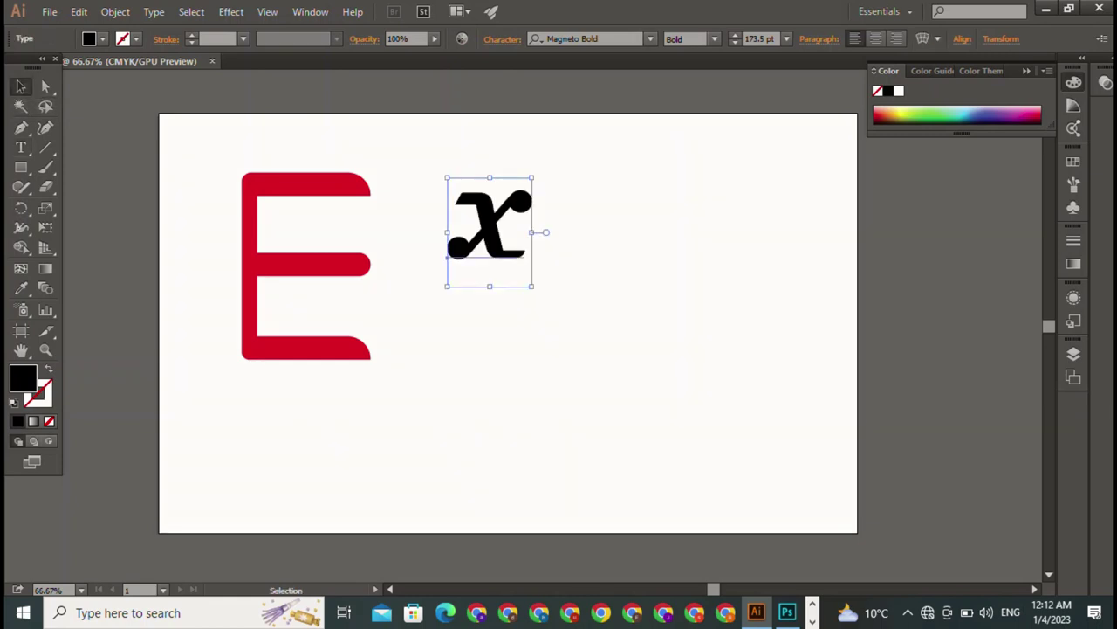
click(714, 39)
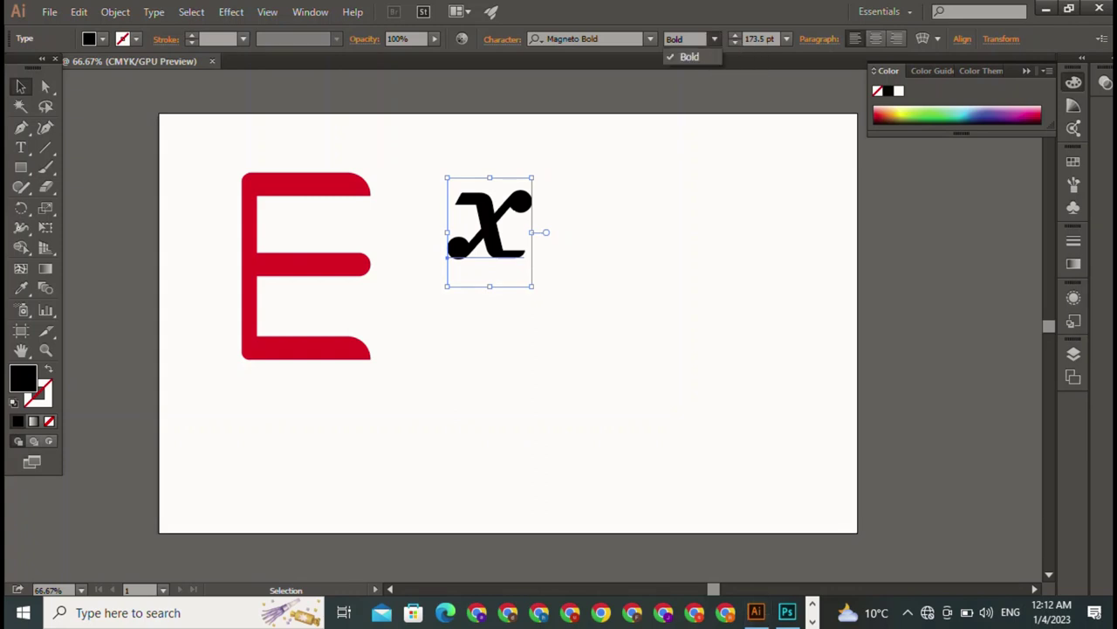
click(650, 38)
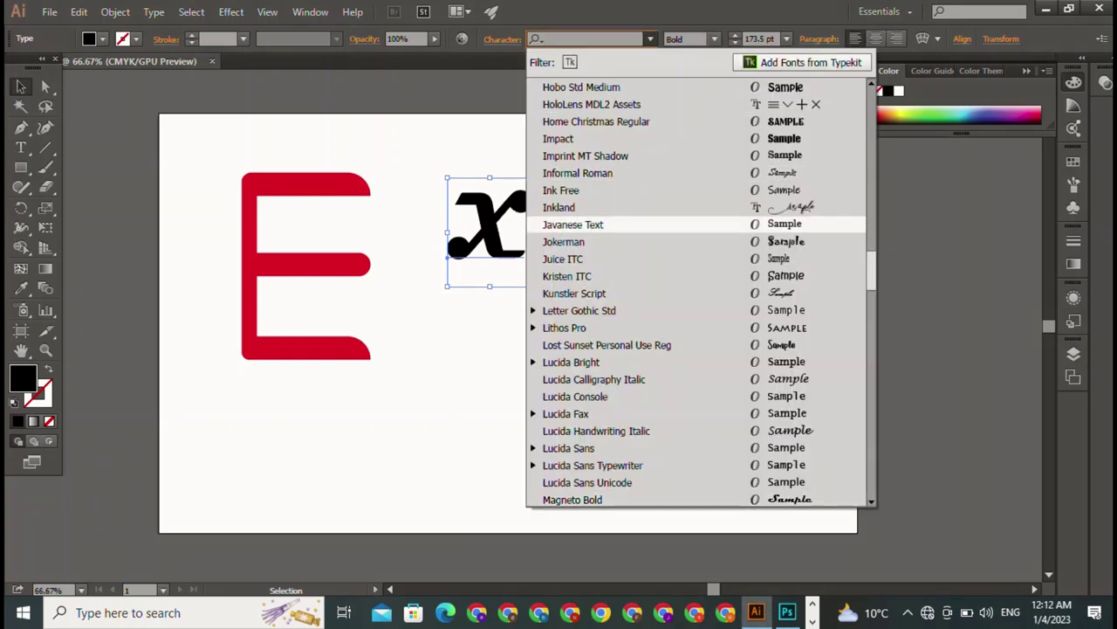
click(559, 207)
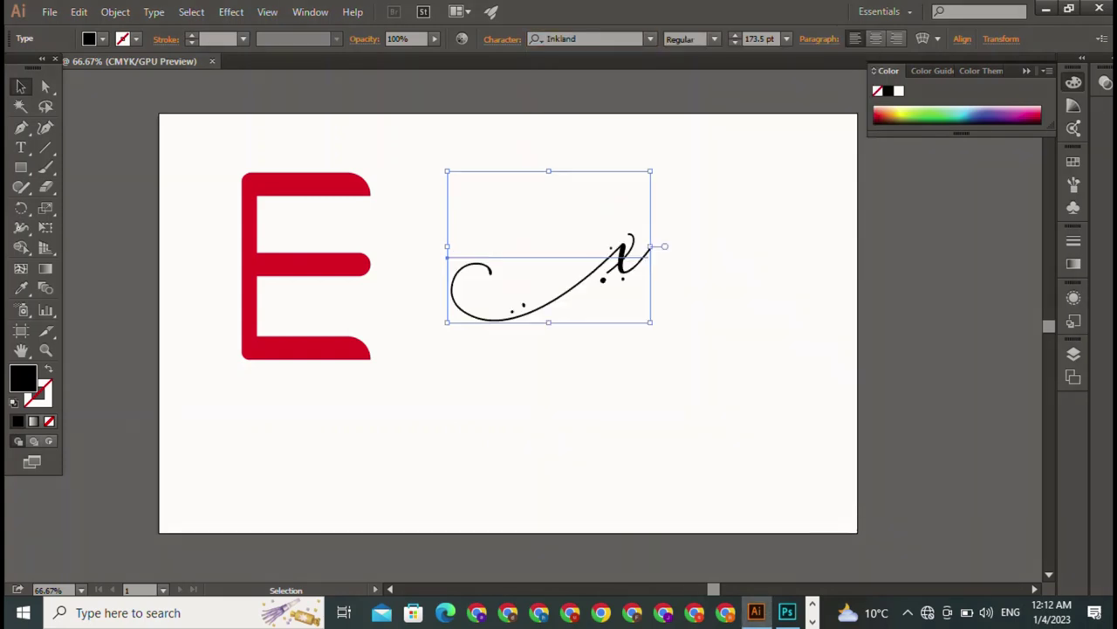
mouse_move(559, 292)
mouse_down()
mouse_move(403, 317)
mouse_move(366, 305)
mouse_up()
key(ctrl+shift+a)
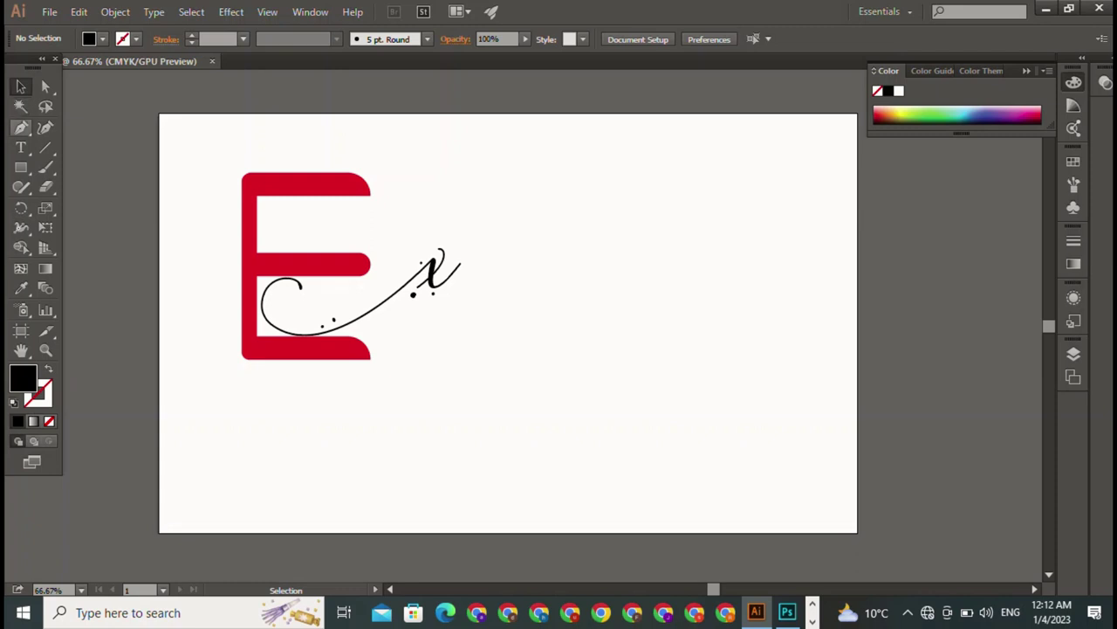
Type a t, place it over the x across the E, and scale it to about 144 pt
click(20, 147)
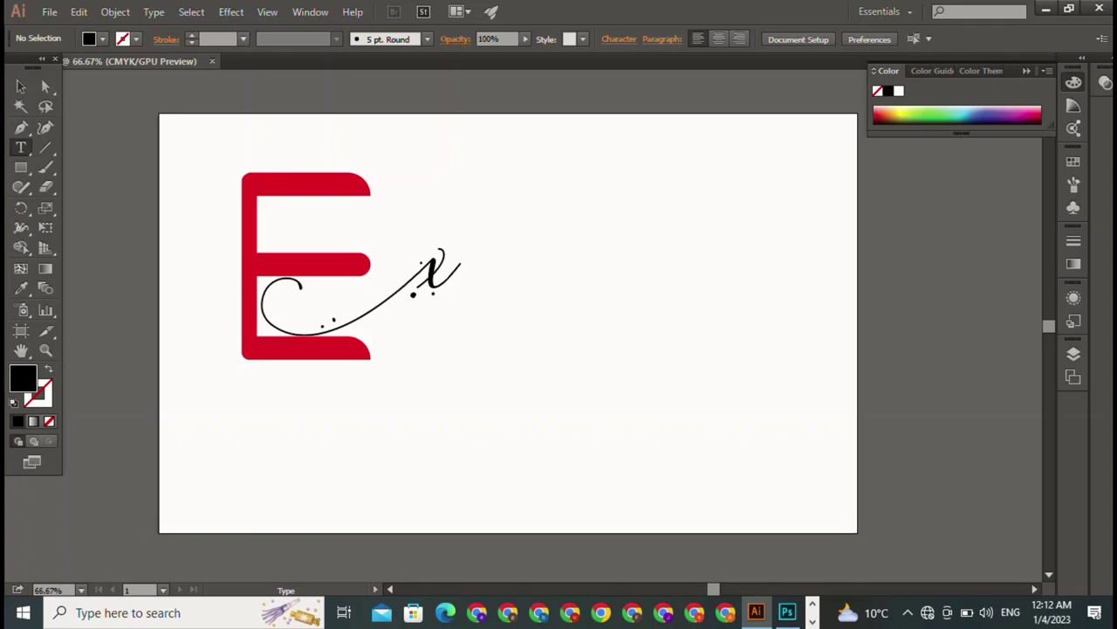
click(424, 218)
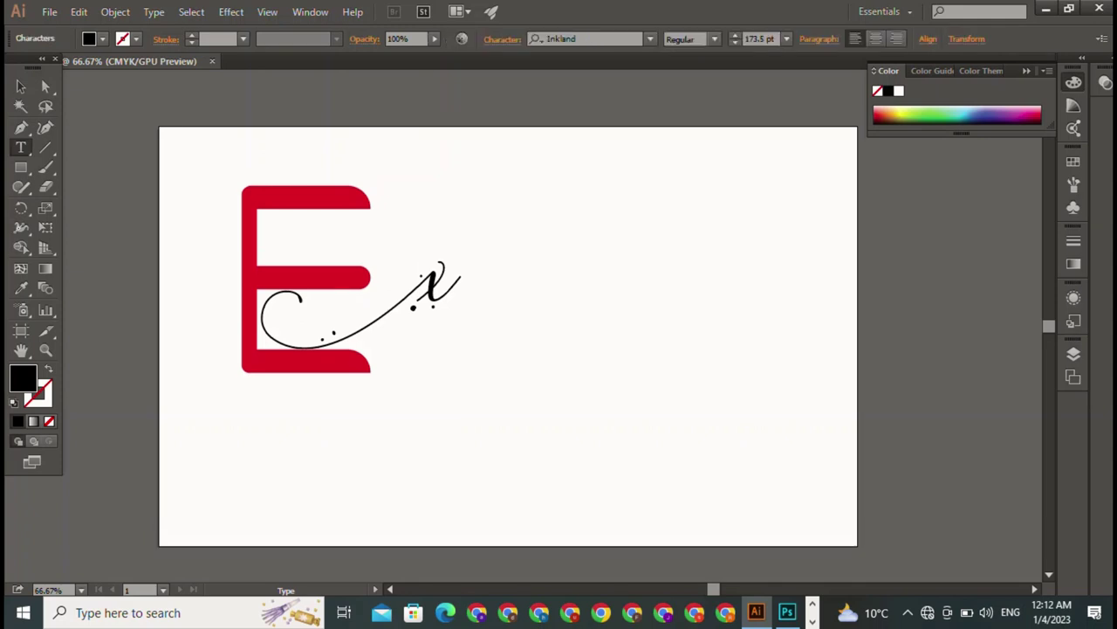
text(t)
key(Escape)
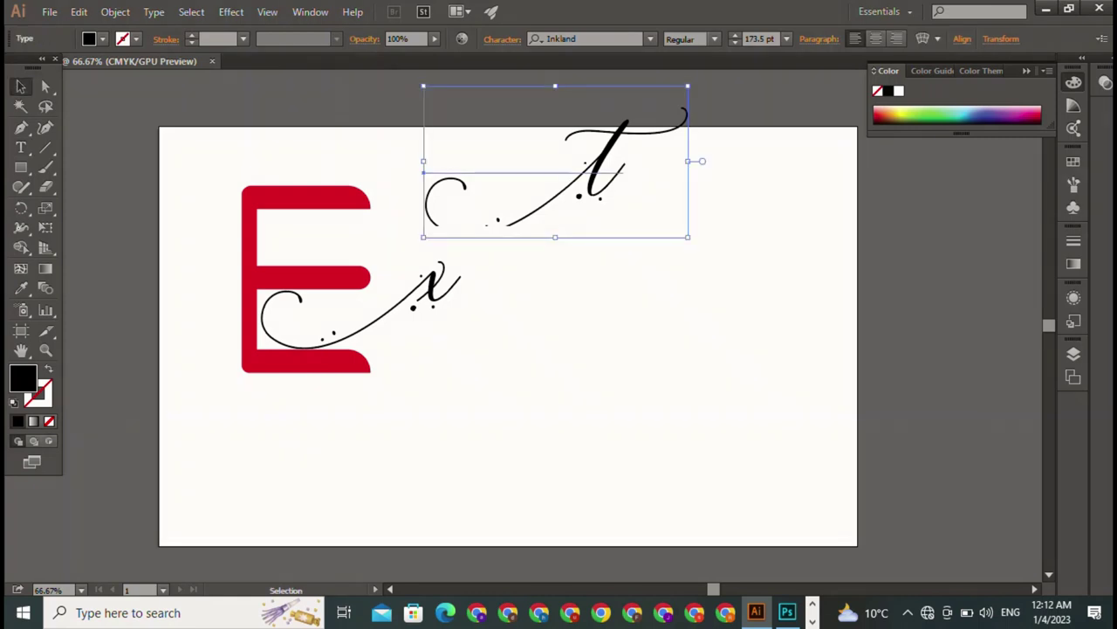
click(716, 419)
mouse_move(523, 173)
mouse_down()
mouse_move(515, 304)
mouse_move(399, 285)
mouse_up()
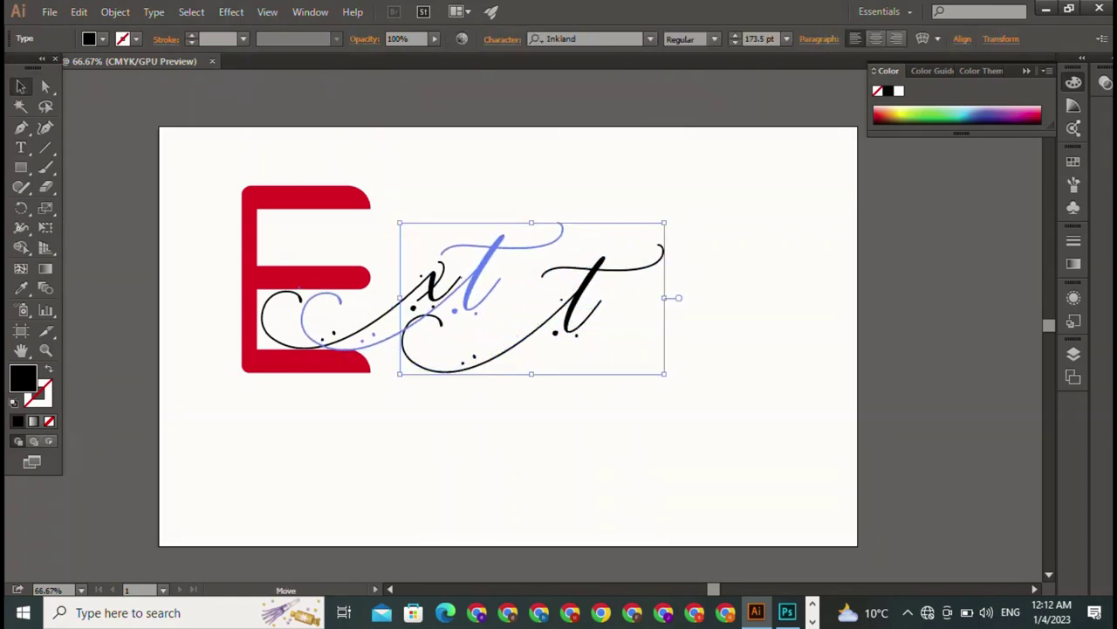
drag(399, 286, 367, 292)
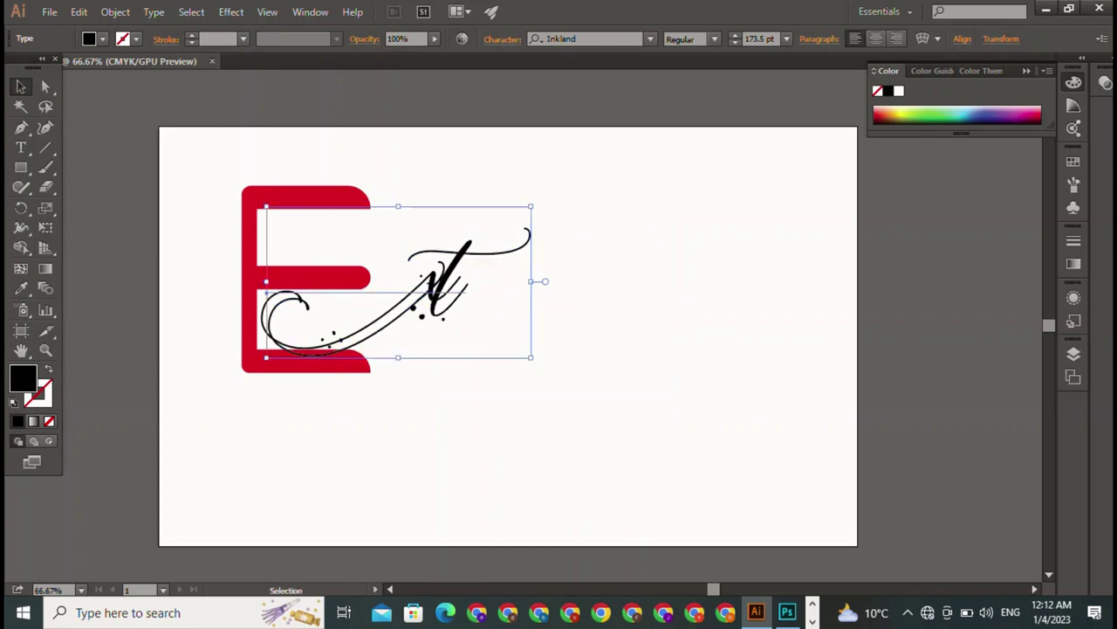
drag(530, 207, 485, 232)
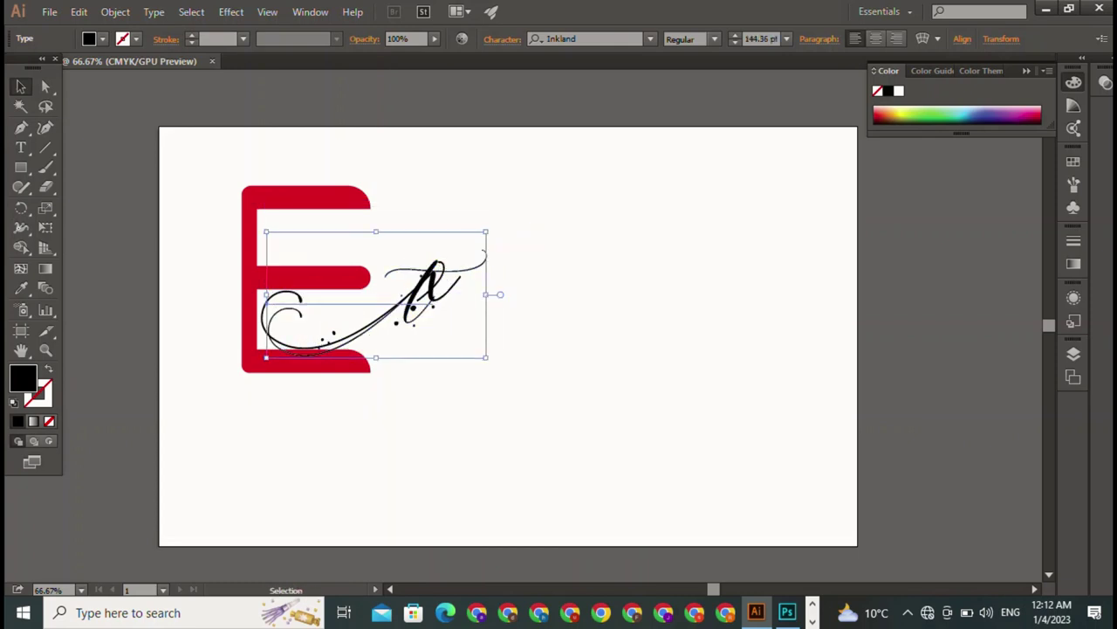
mouse_move(428, 288)
mouse_down()
mouse_move(444, 279)
mouse_move(421, 288)
mouse_up()
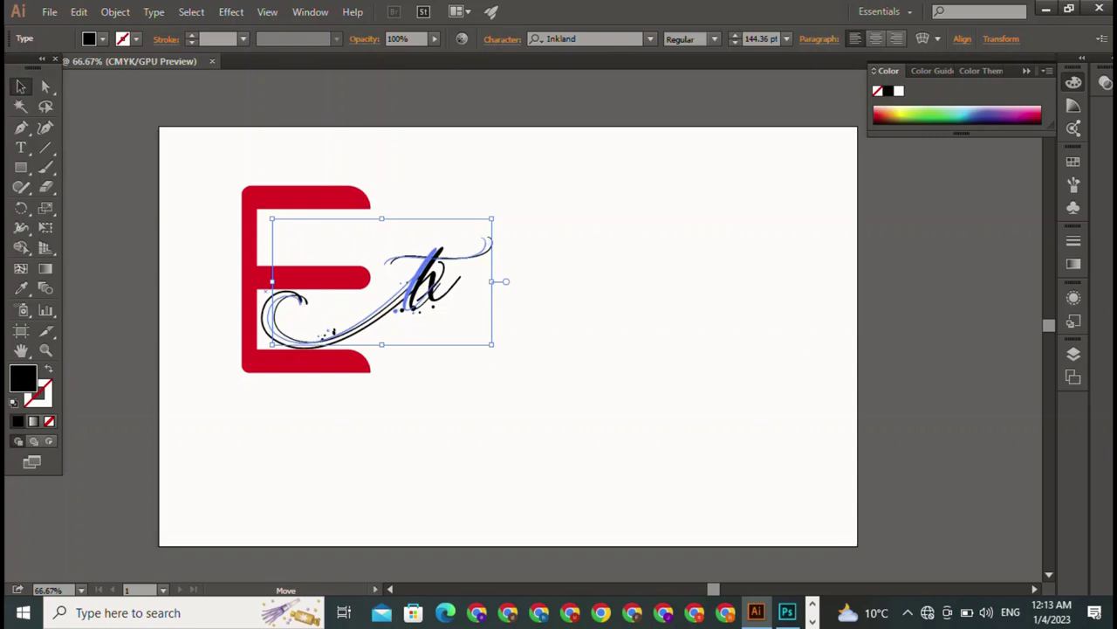
key(ctrl+shift+a)
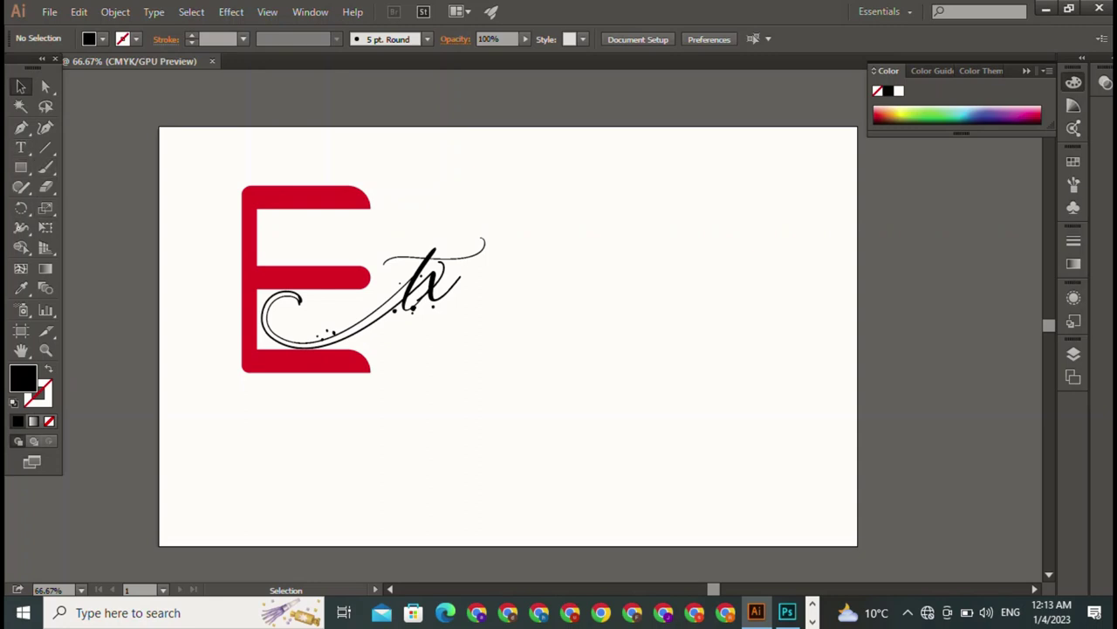
Draw a thin black bar under the E and script letters, then raise it slightly
click(21, 167)
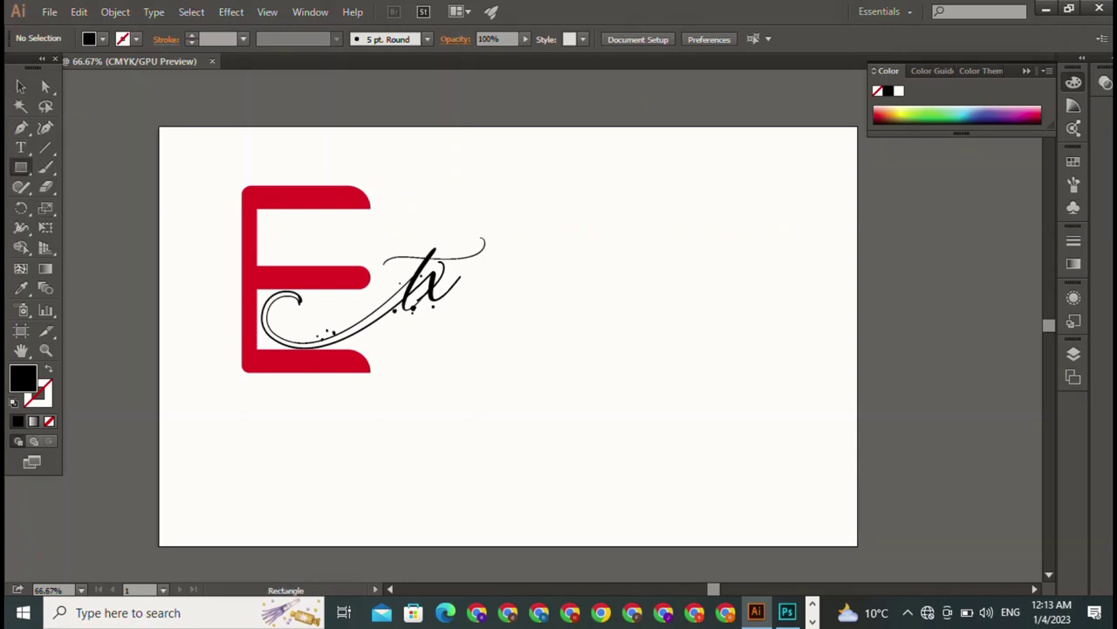
drag(231, 386, 499, 387)
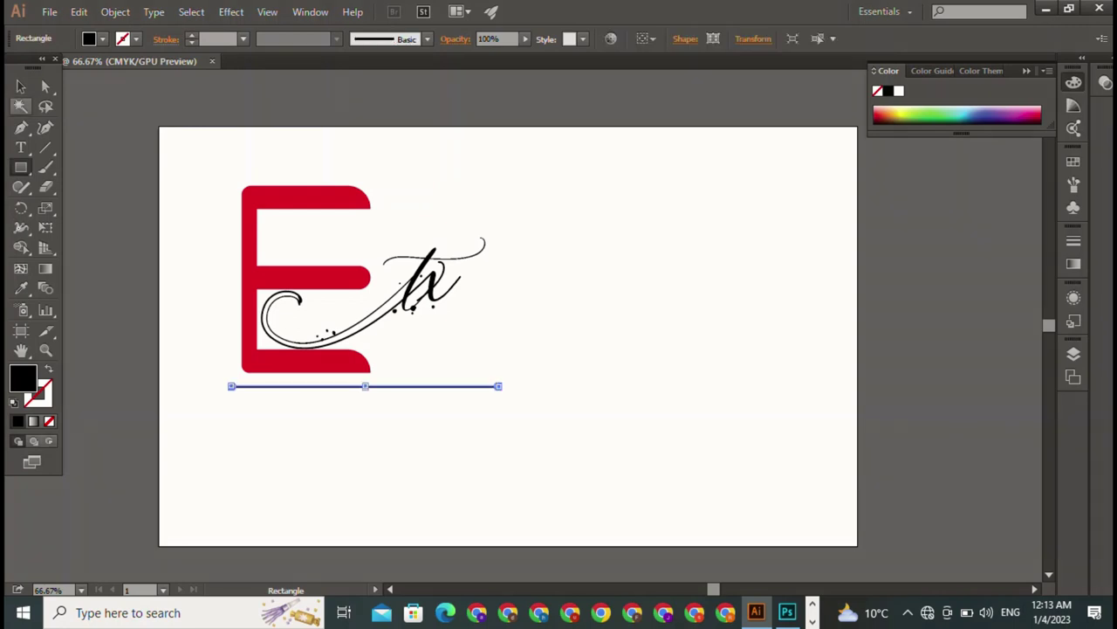
key(v)
key(ctrl+shift+a)
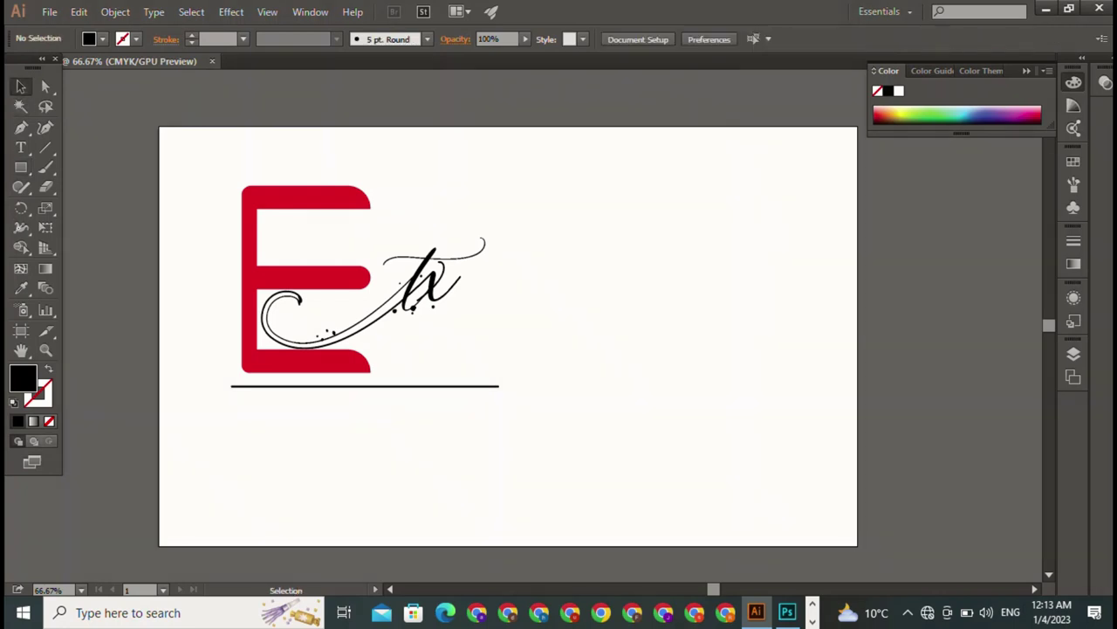
drag(365, 386, 365, 379)
key(ctrl+shift+a)
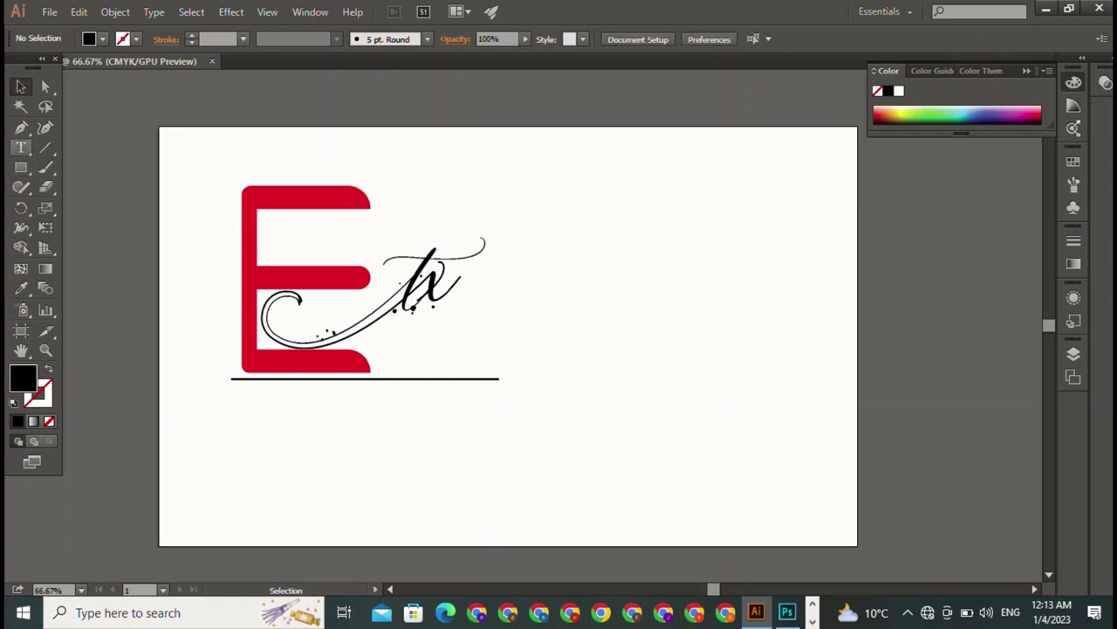